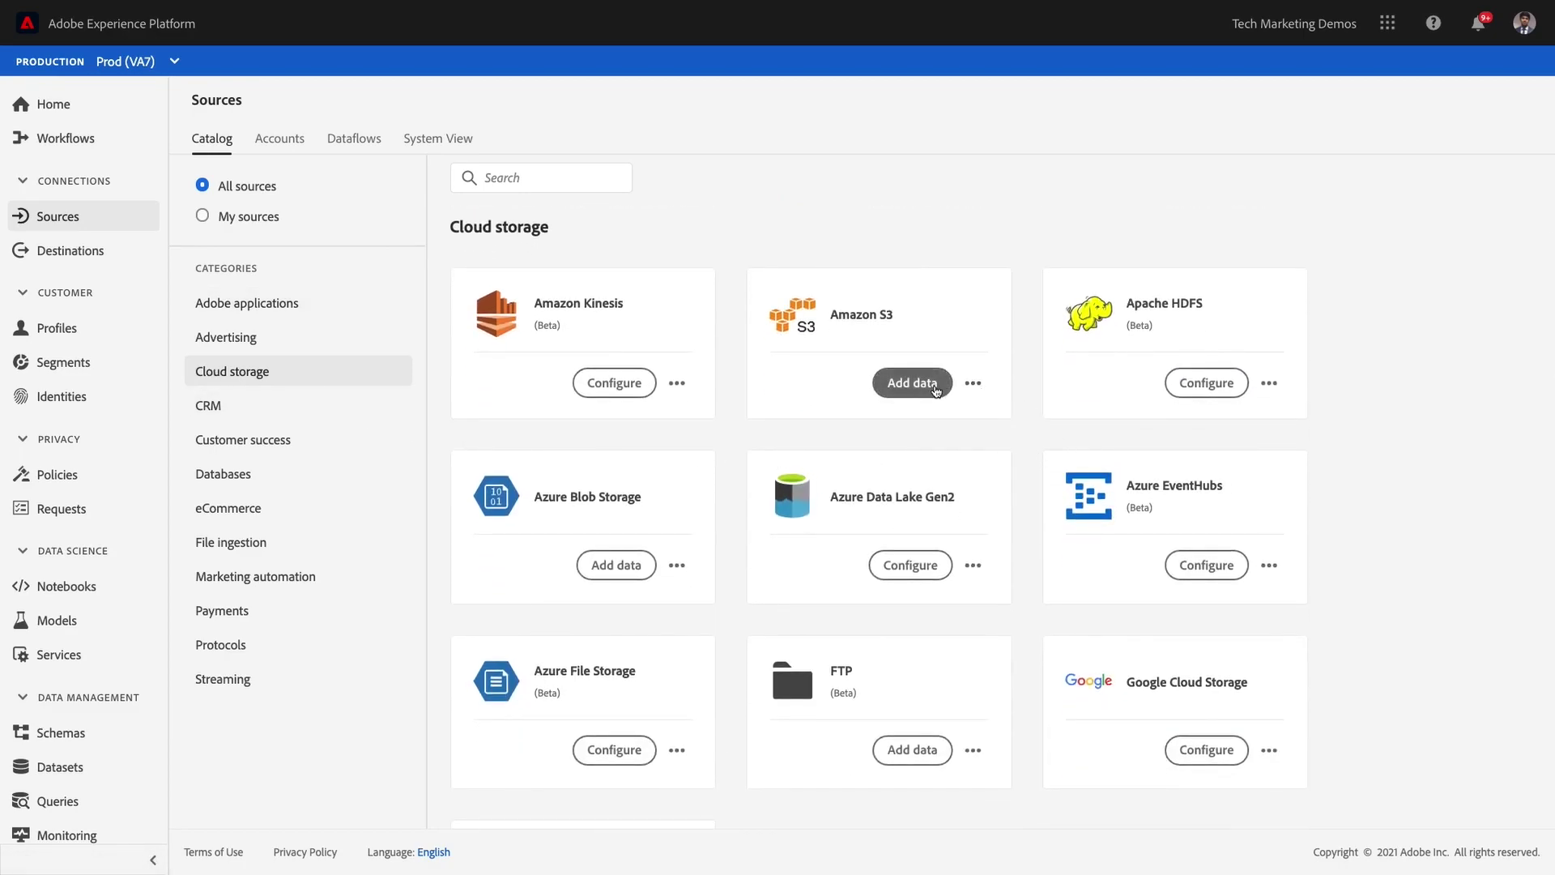
# - Start adding data from Amazon S3 using the existing Luma Cloud Storage S3 Account
pyautogui.click(913, 382)
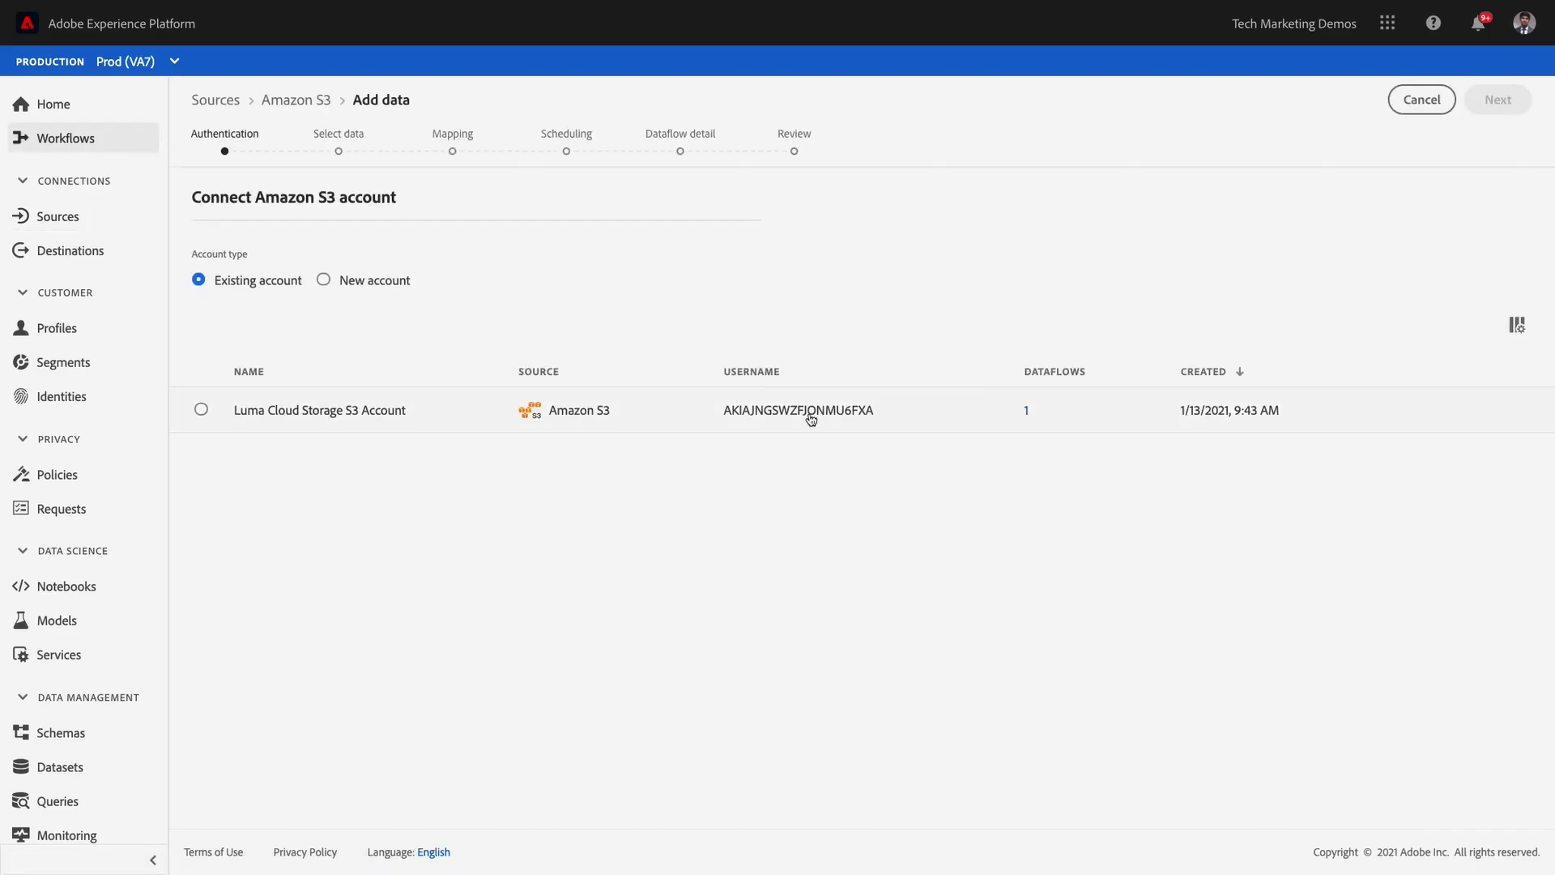
pyautogui.click(254, 415)
pyautogui.click(1497, 99)
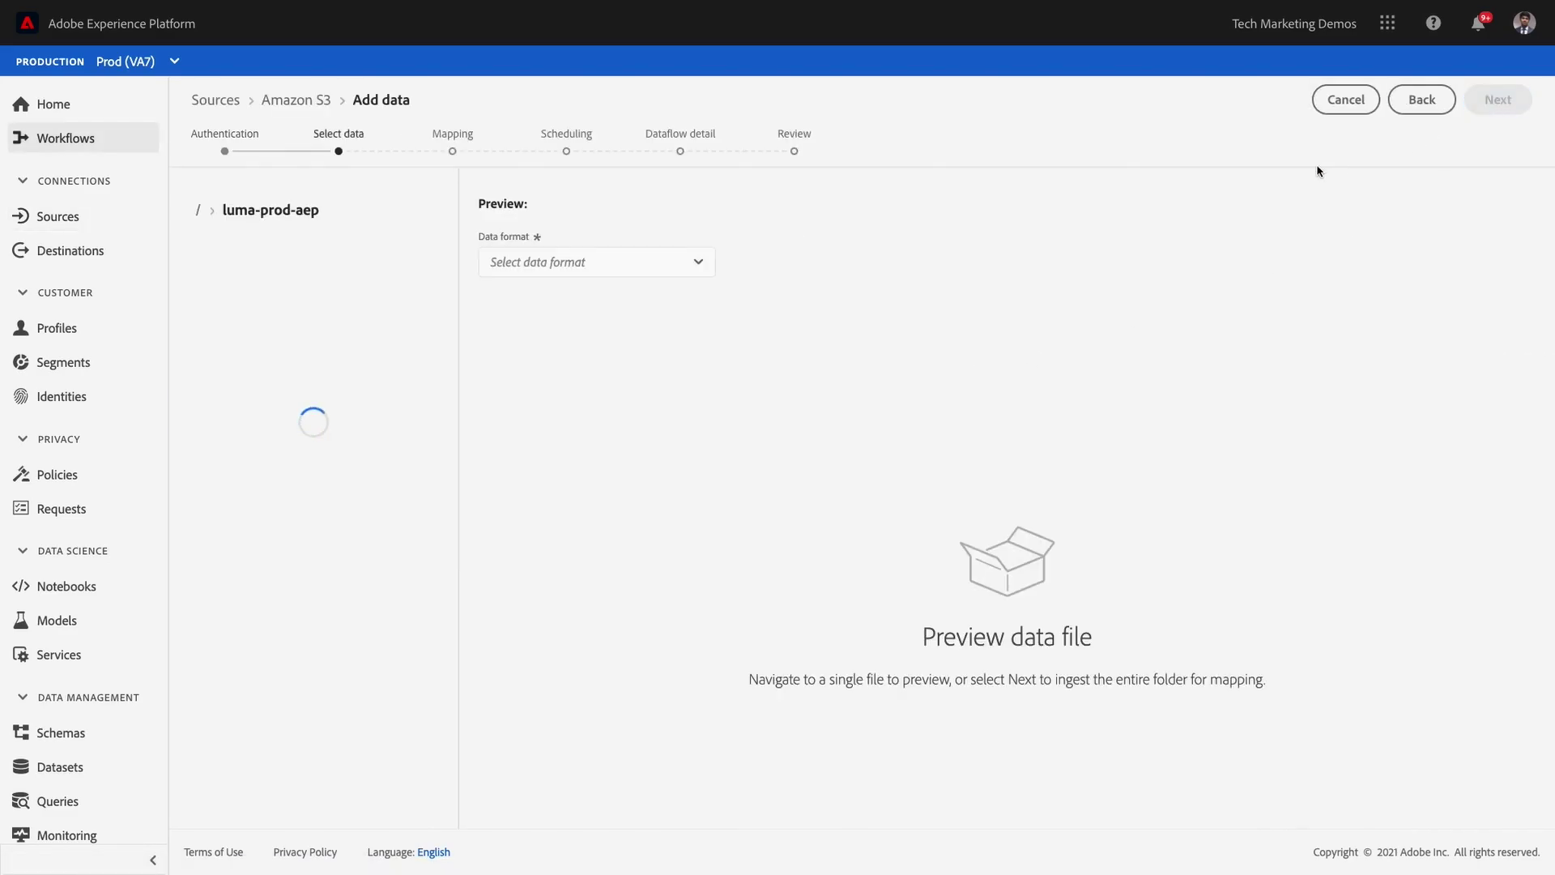
# - Select luma-loyalty.csv in the loyalty folder as source data, with the Delimited data format and the comma delimiter
pyautogui.click(382, 310)
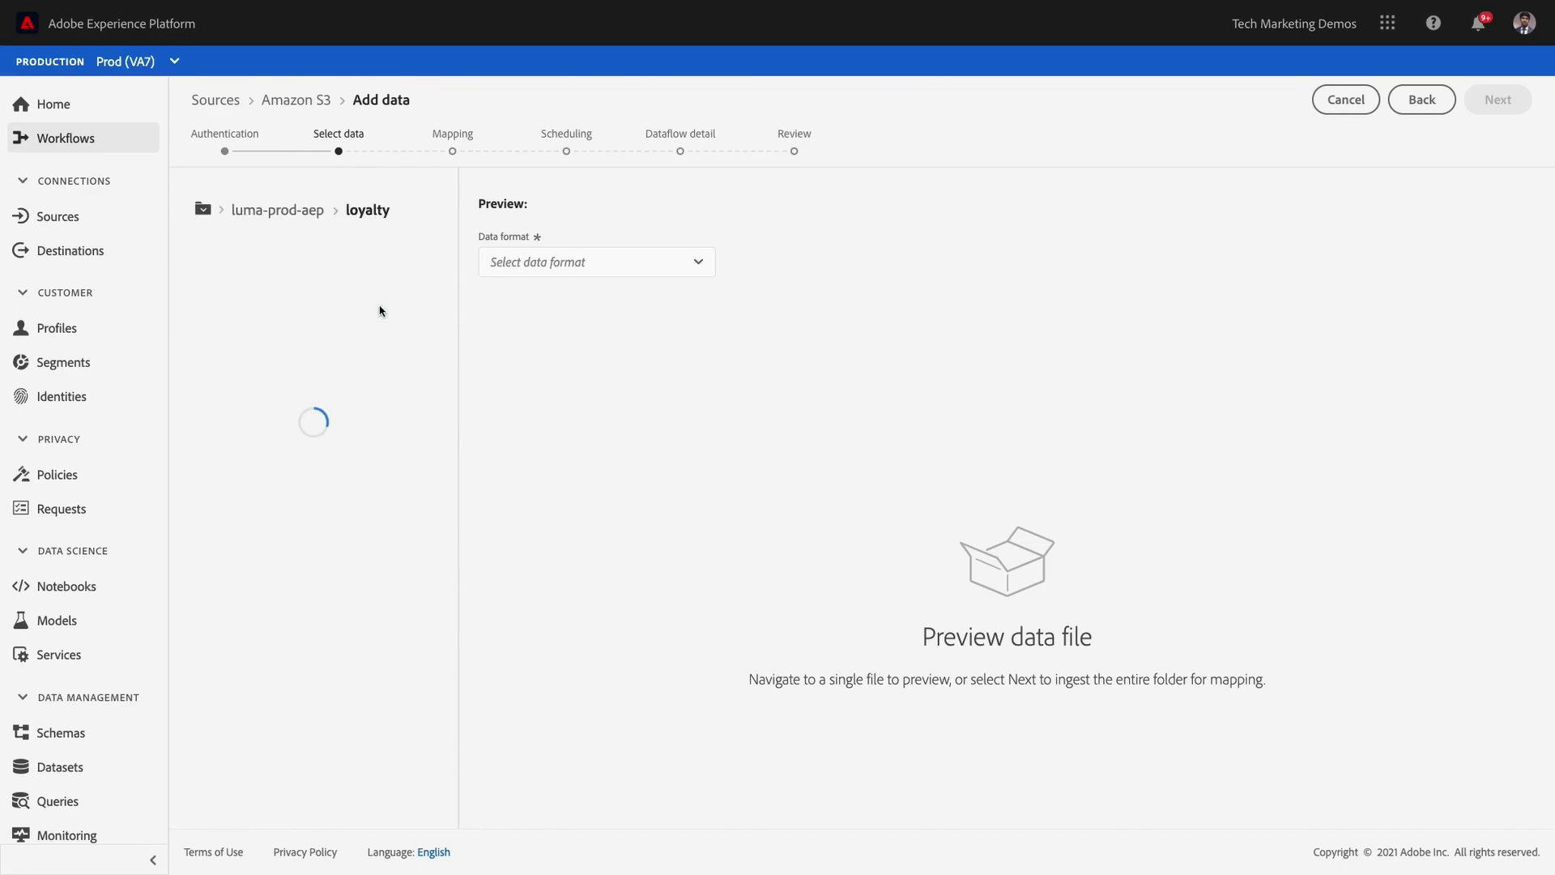
pyautogui.click(371, 257)
pyautogui.click(568, 270)
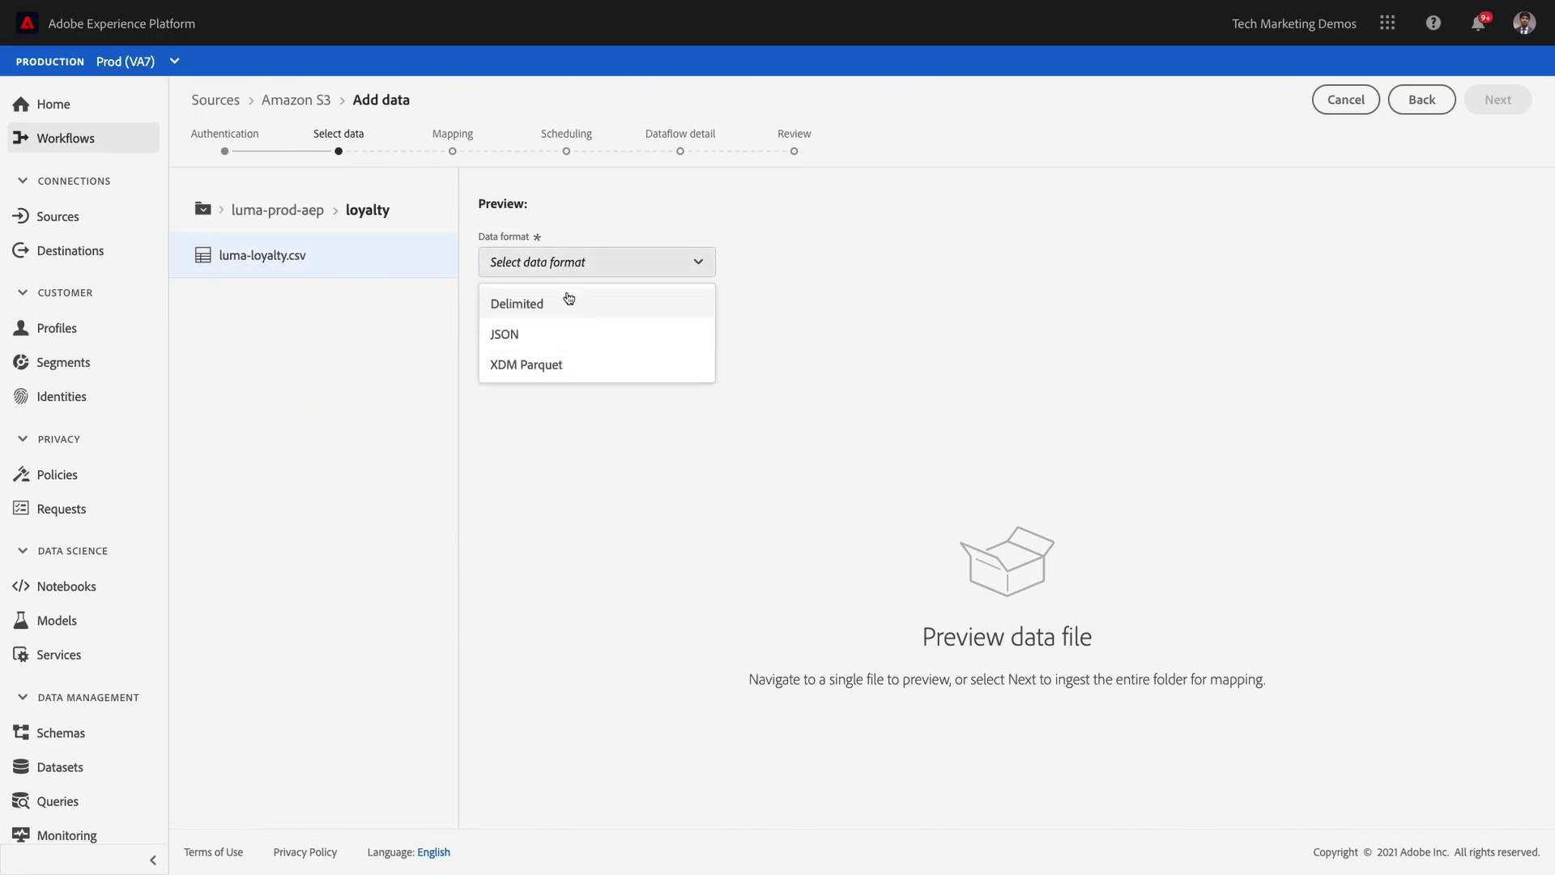
pyautogui.click(559, 306)
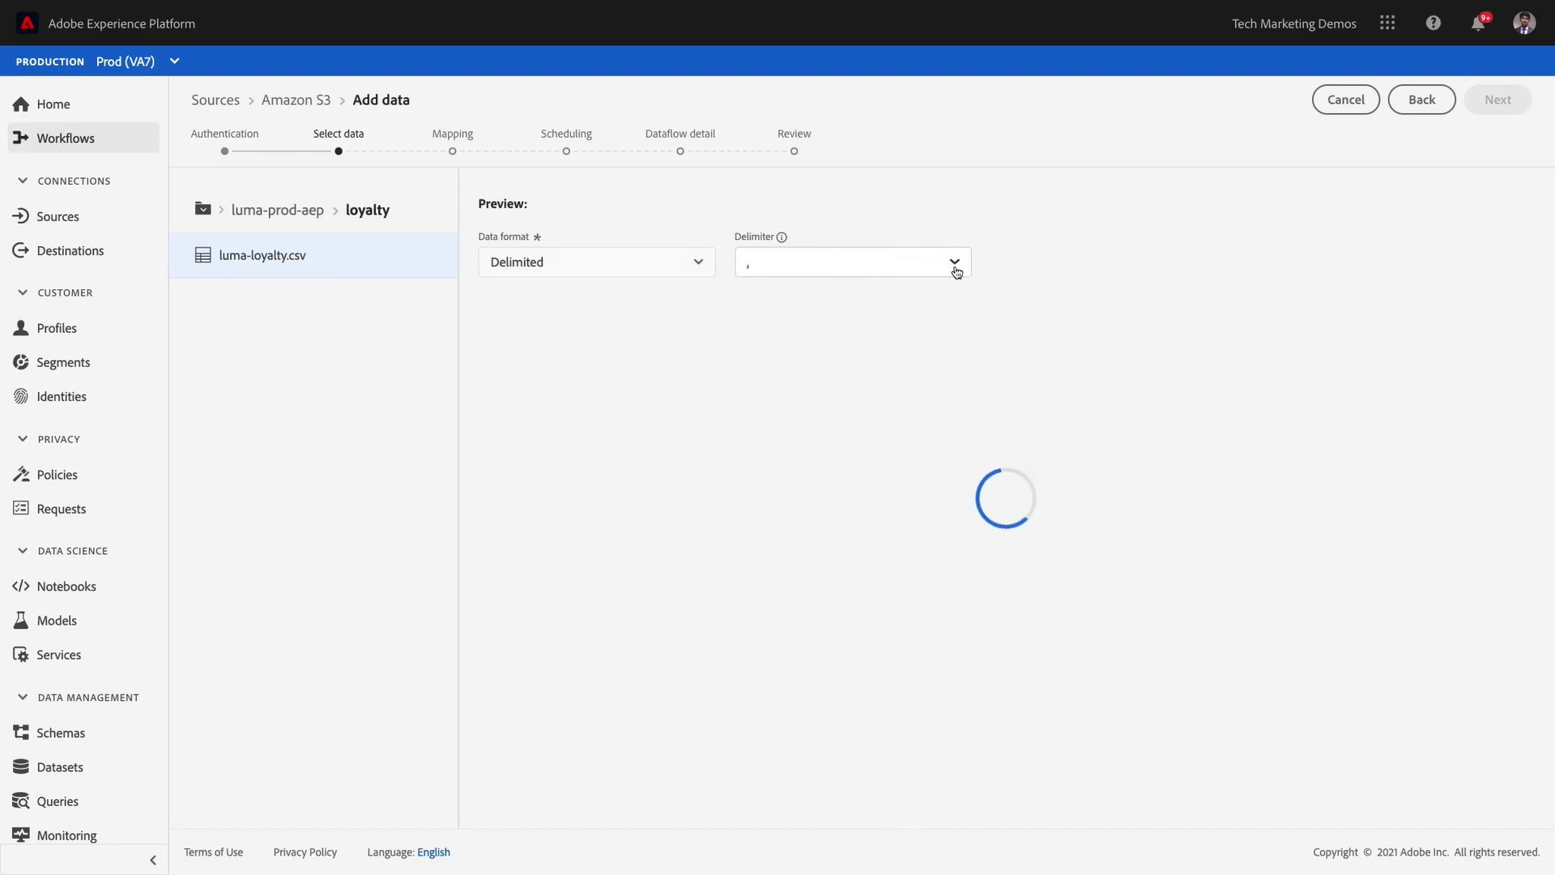
pyautogui.click(955, 267)
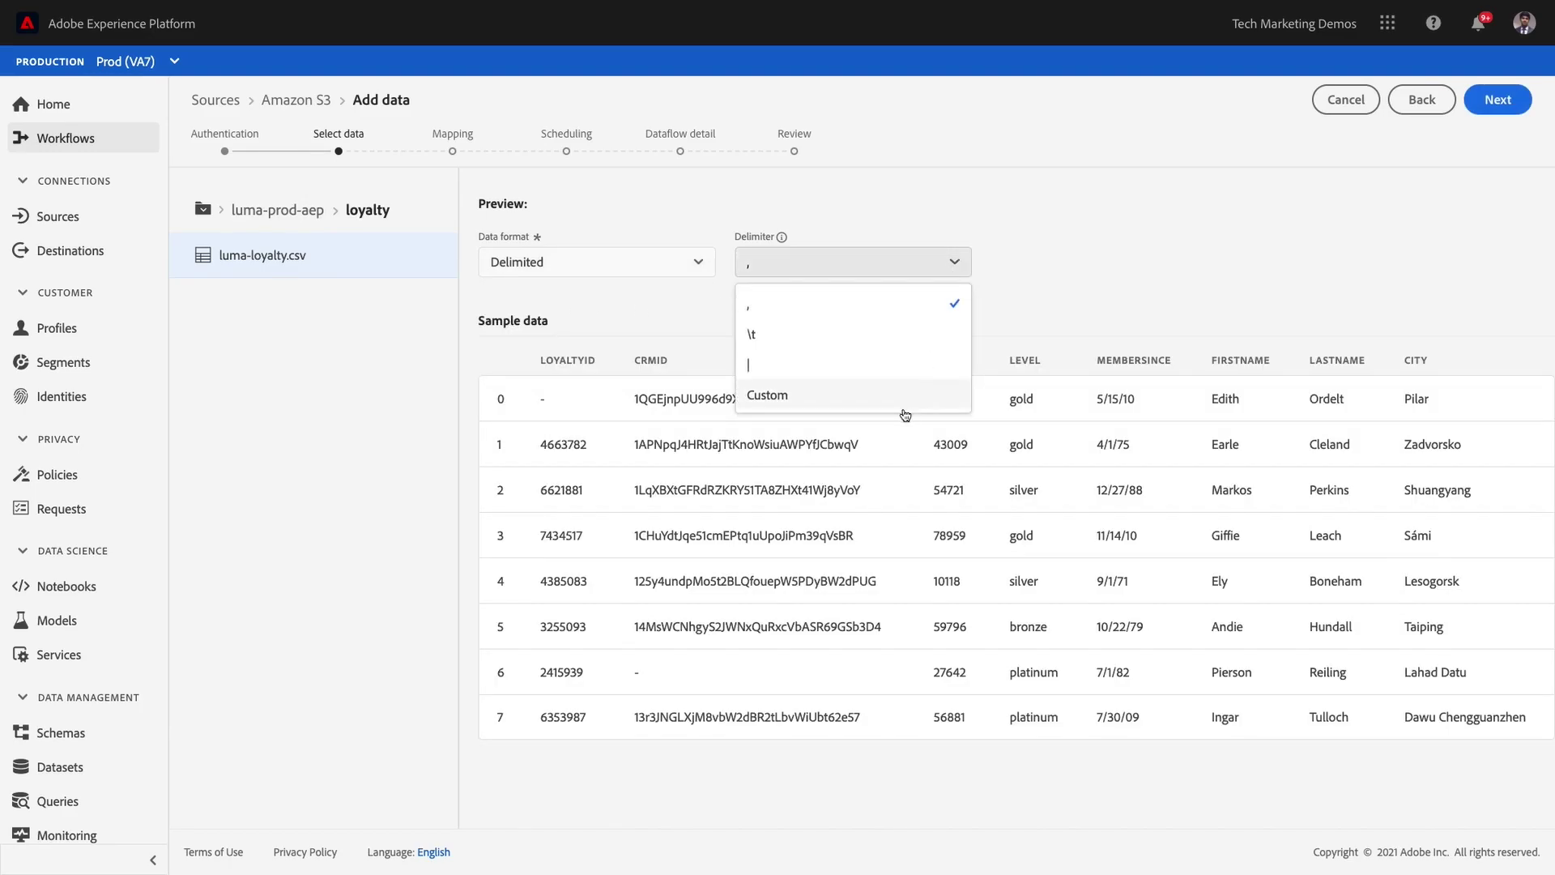
pyautogui.click(1033, 291)
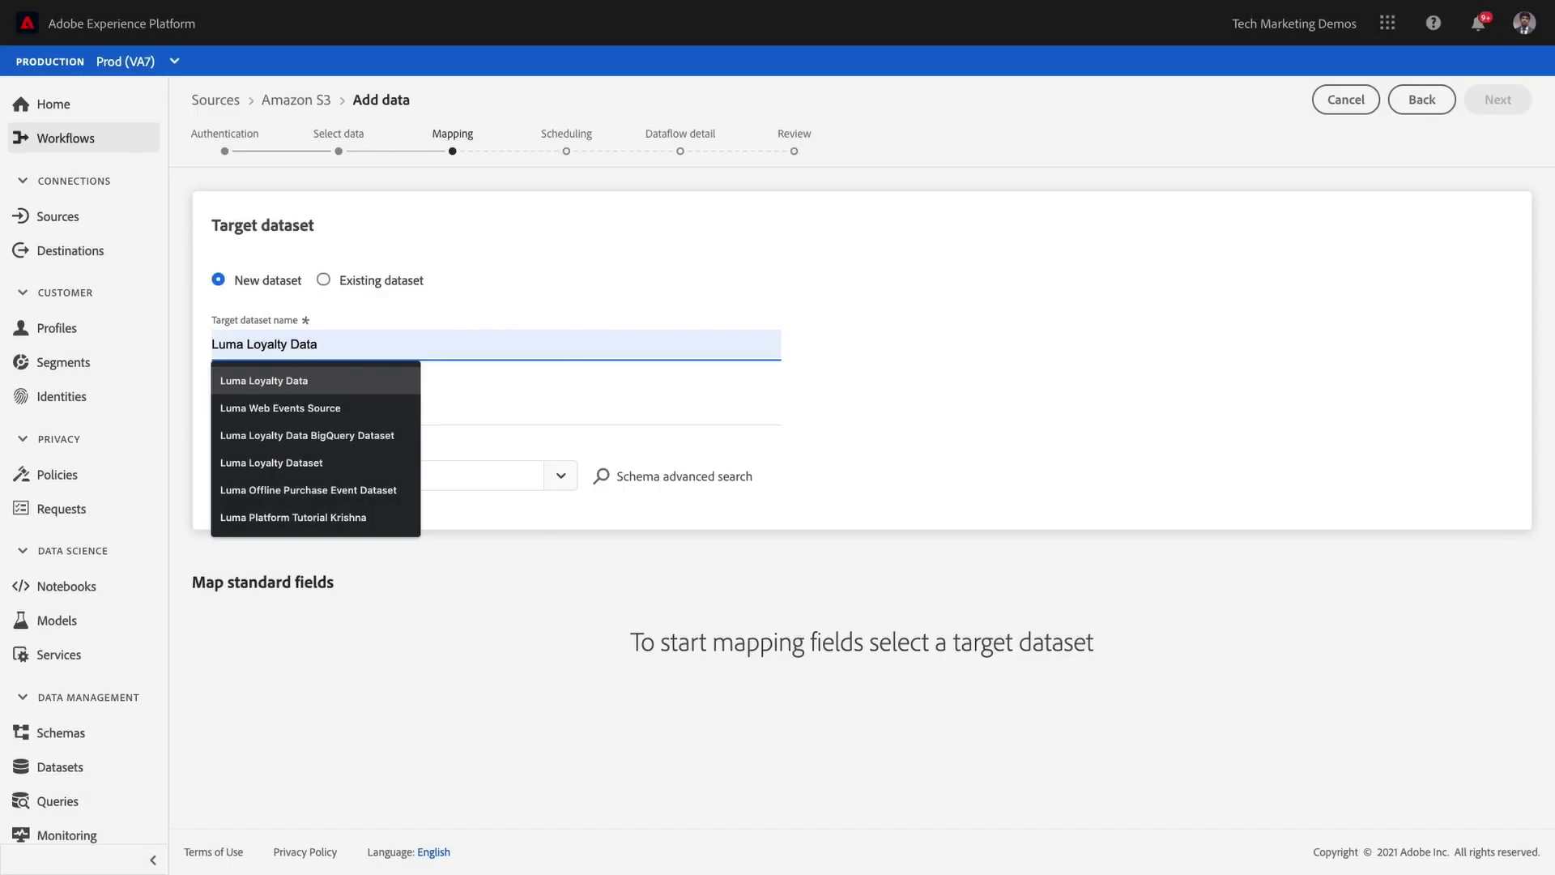
# - Name the new target dataset Luma Loyalty Data and use the same text as its description
pyautogui.press('Escape')
pyautogui.hotkey('ctrl', 'a')
pyautogui.hotkey('ctrl', 'c')
pyautogui.press('Tab')
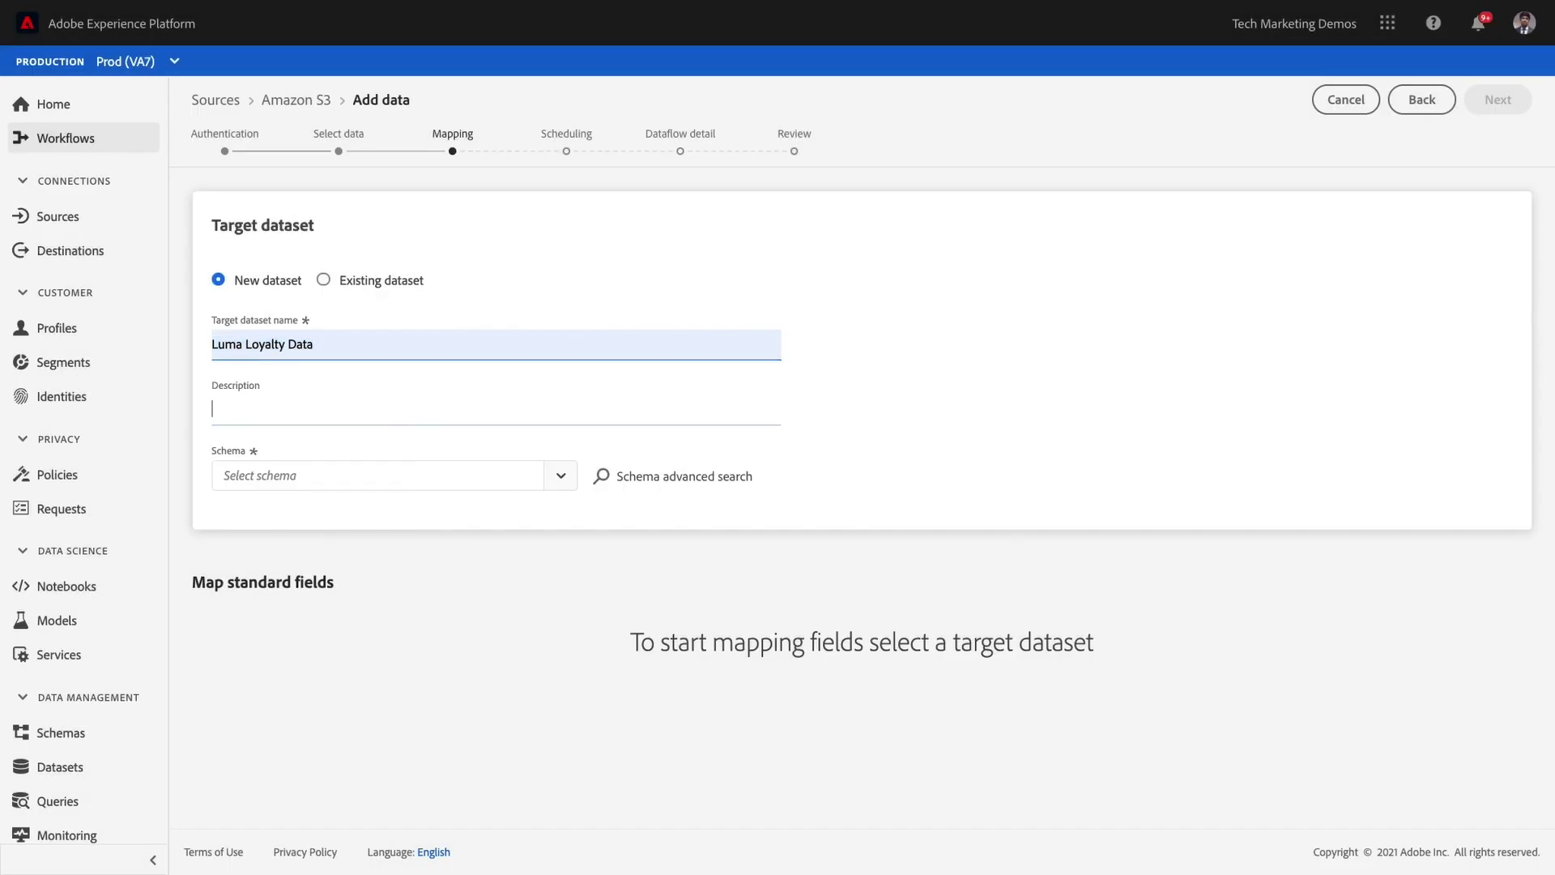
pyautogui.hotkey('ctrl', 'v')
pyautogui.press('Tab')
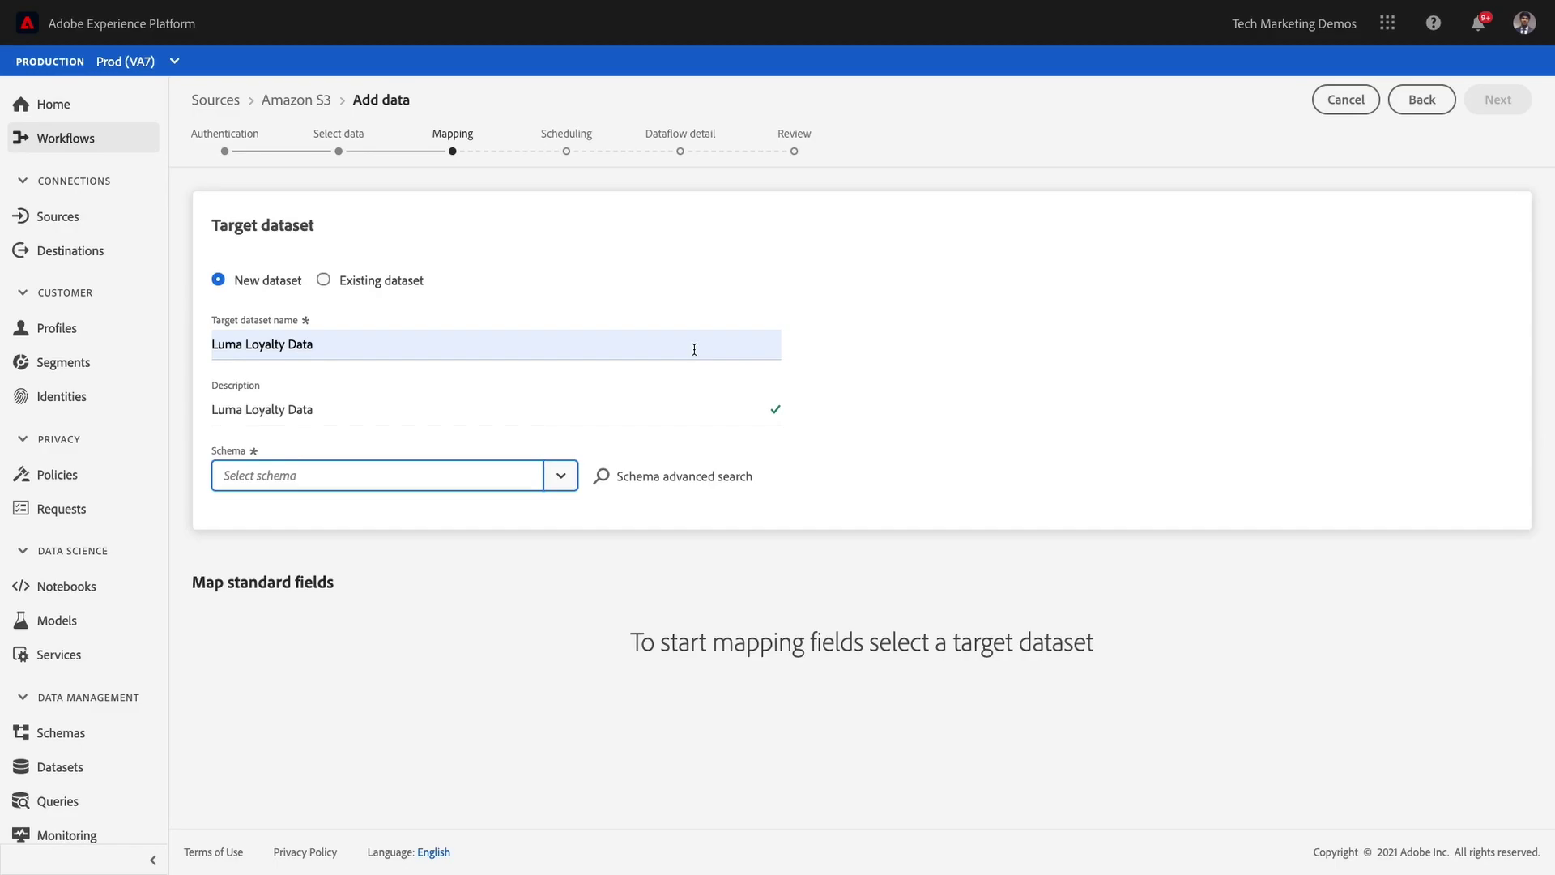
# - Assign the Luma Loyalty members schema to the target dataset
pyautogui.write('mem')
pyautogui.press('Down')
pyautogui.press('Return')
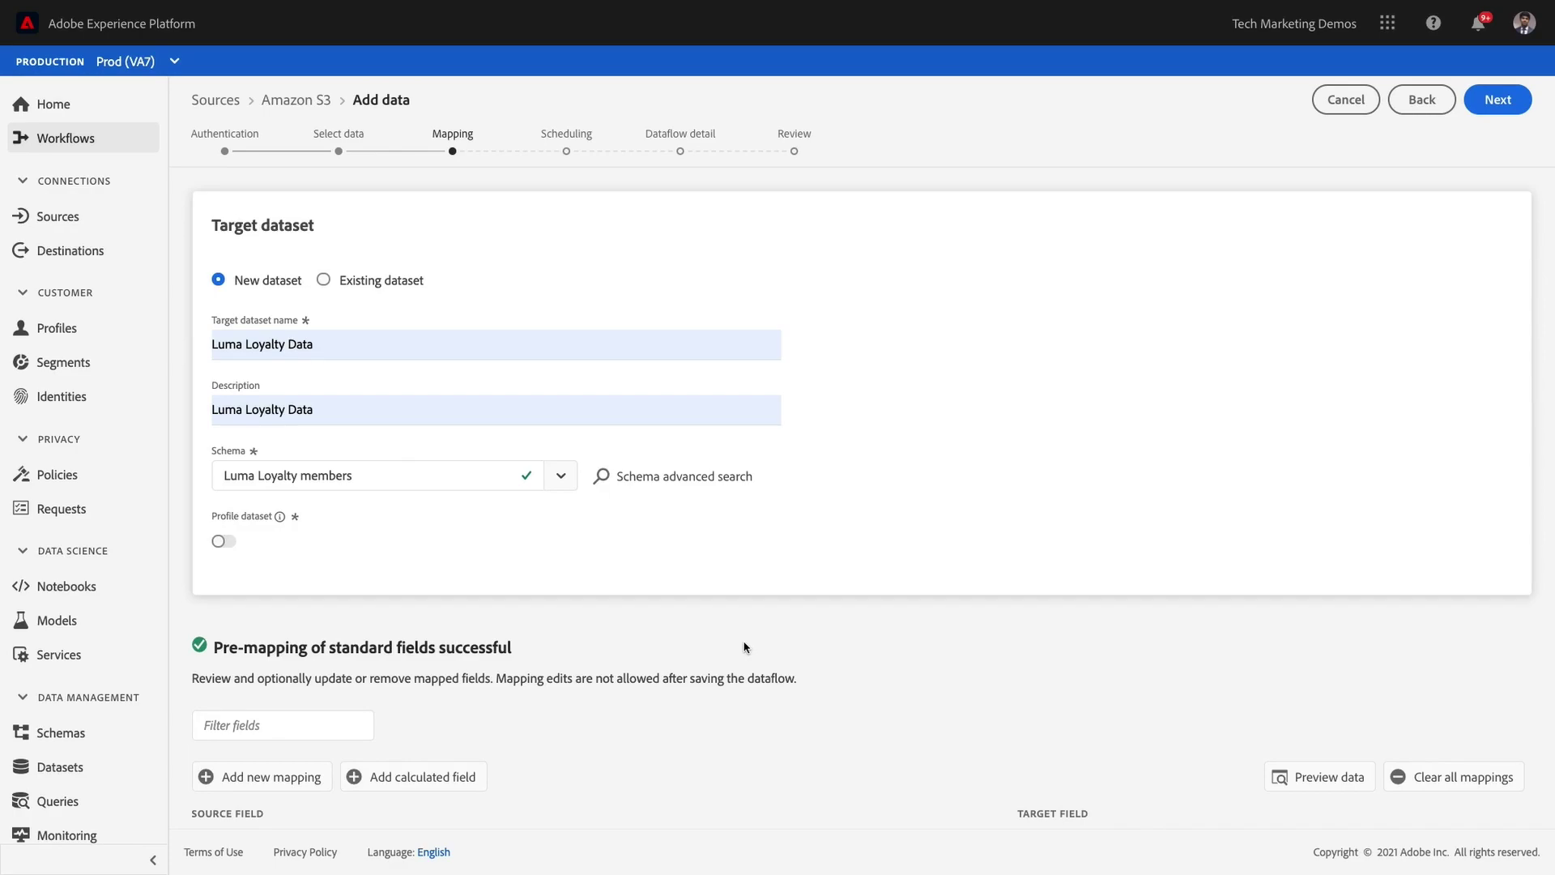
# - Review the source-to-target field mappings, including the upper(city) and concatenated full name expressions
pyautogui.scroll(-4, 745, 648)
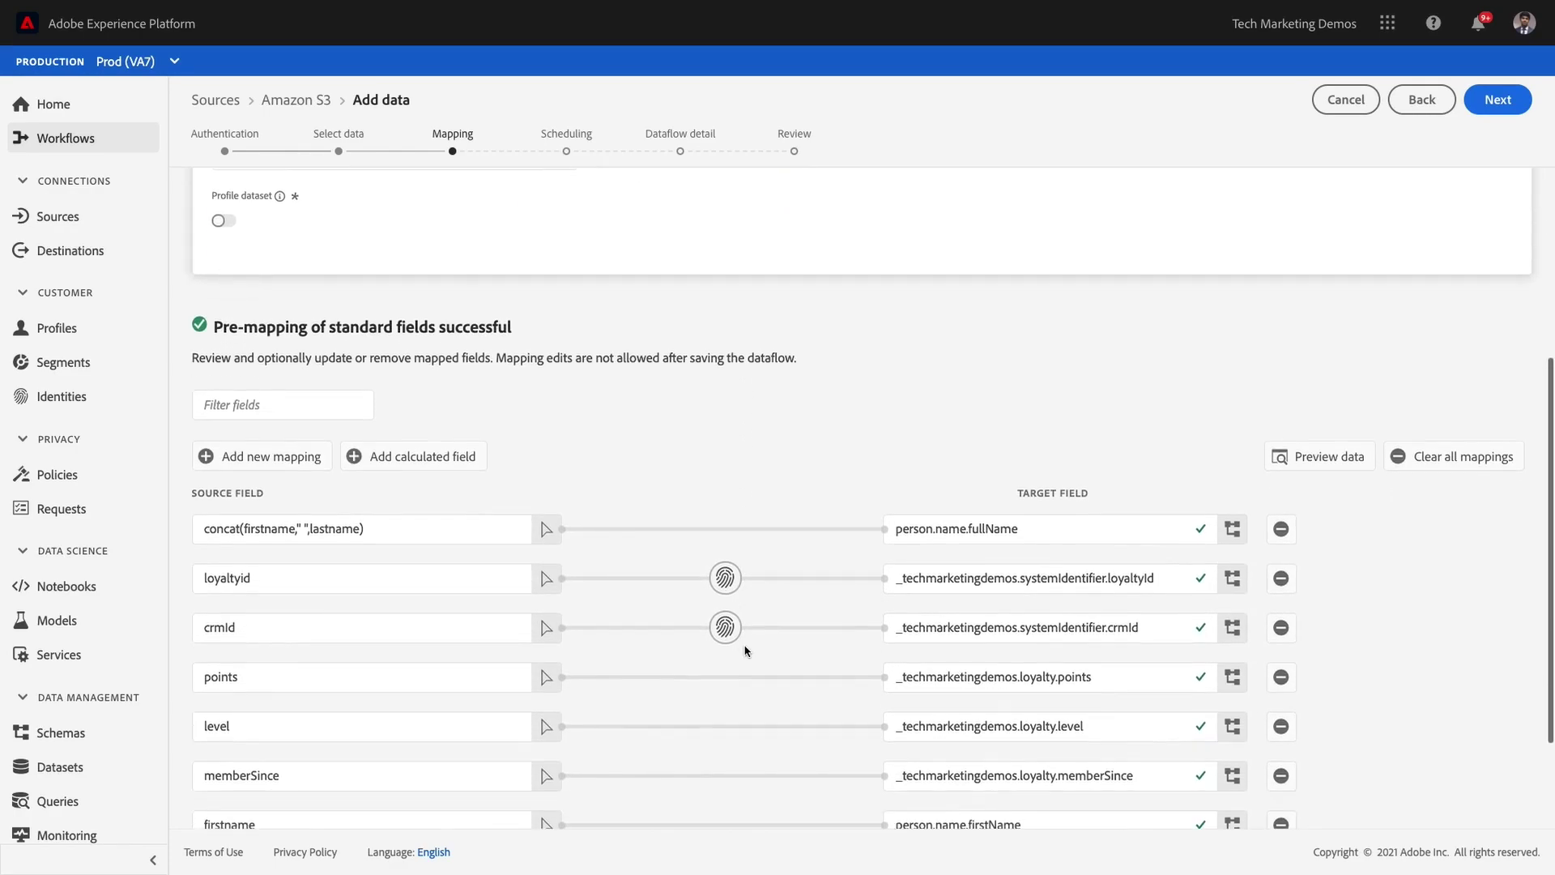
pyautogui.scroll(-2, 745, 651)
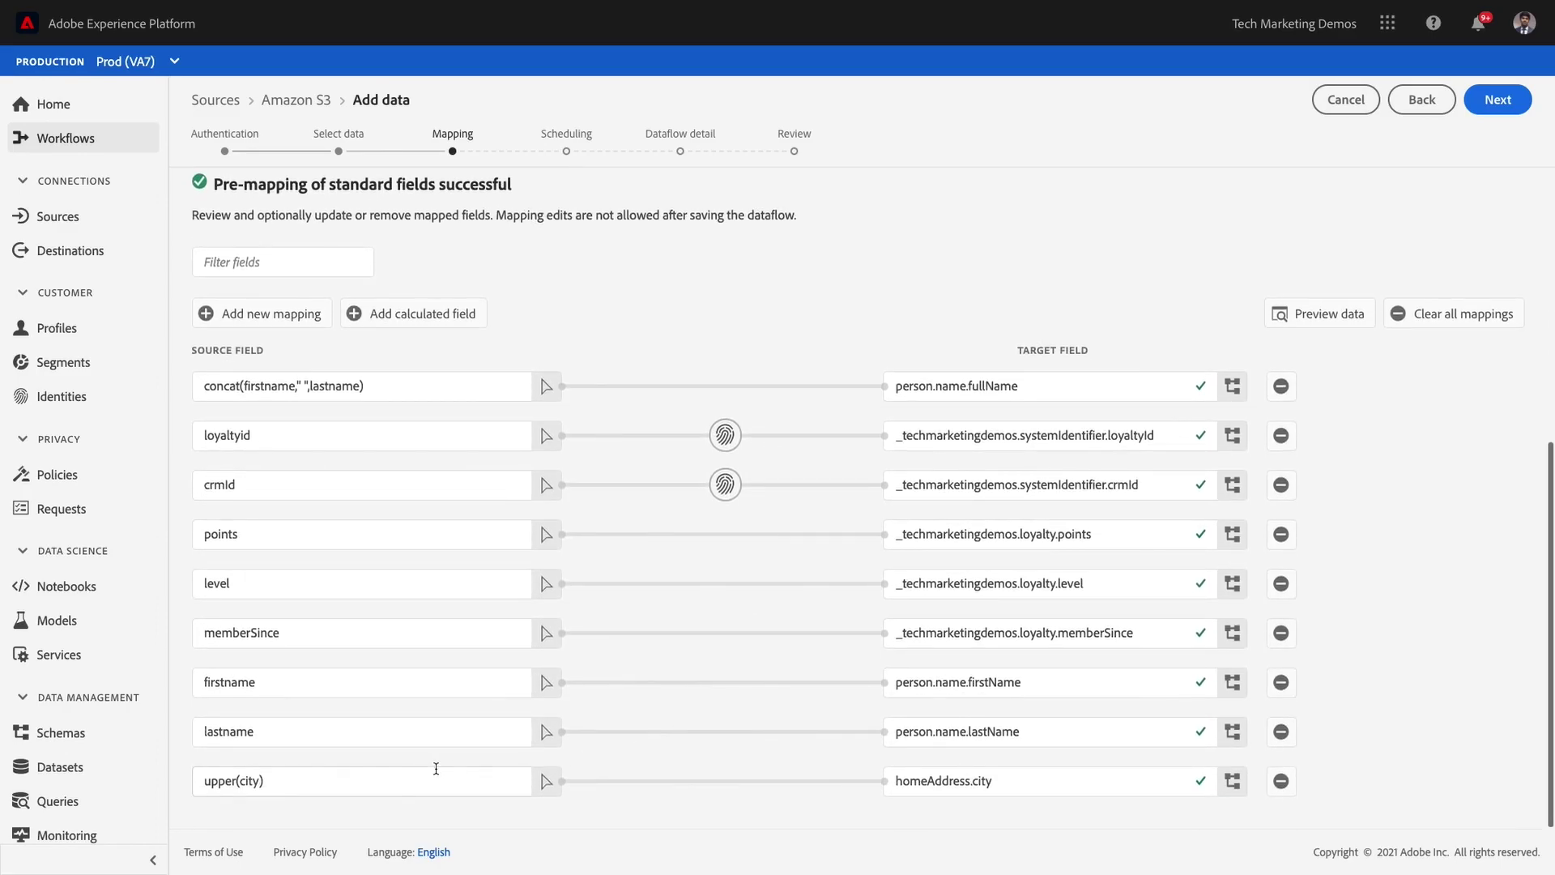
pyautogui.tripleClick(417, 770)
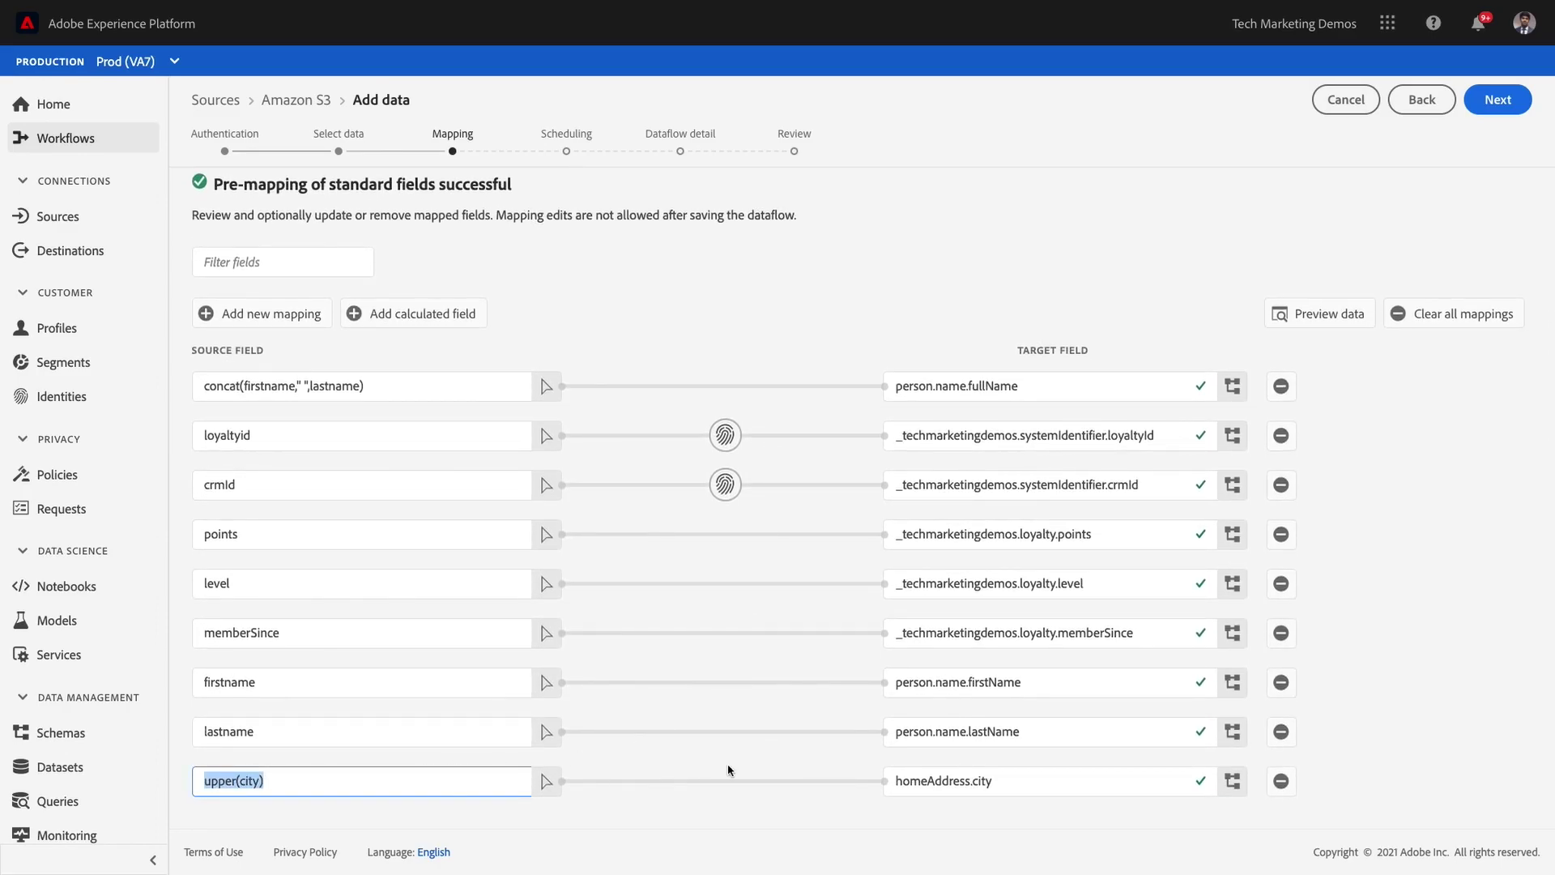
pyautogui.click(732, 794)
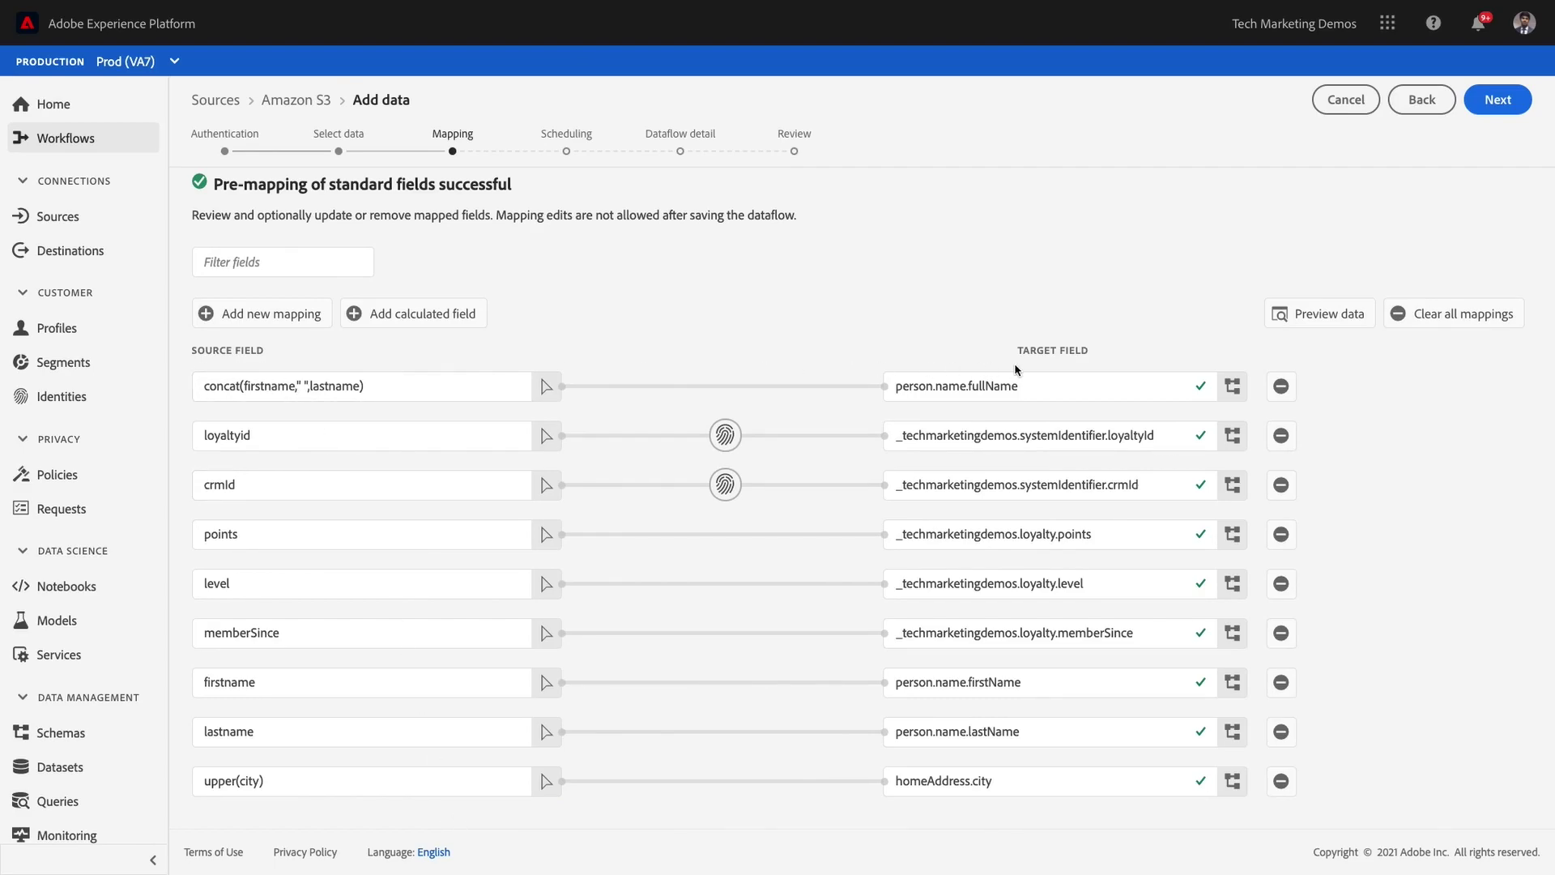
pyautogui.tripleClick(241, 385)
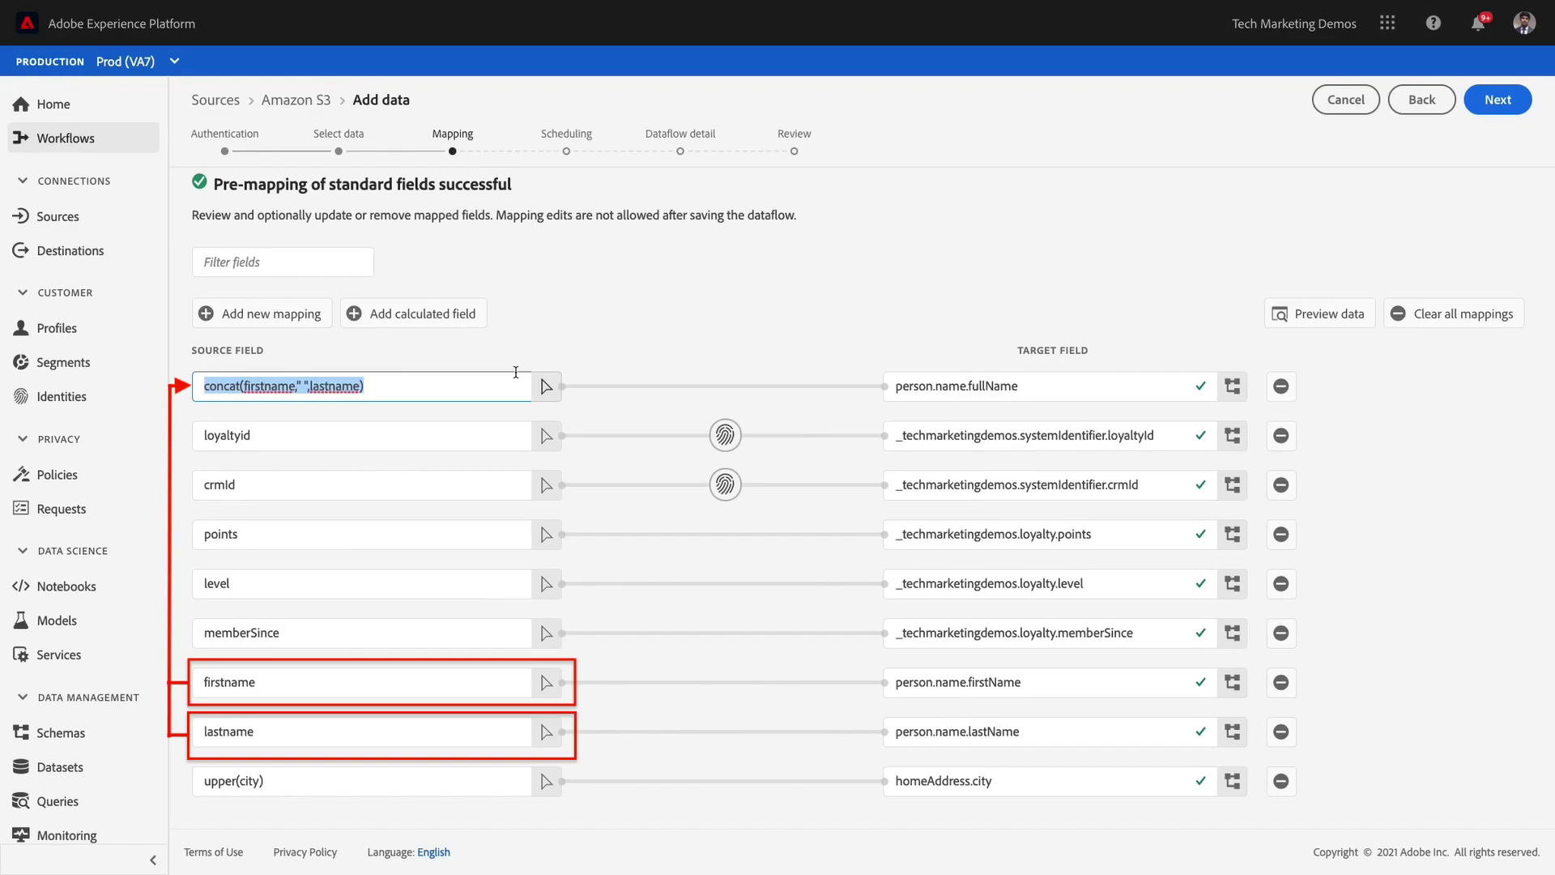
# - Examine the fields and operators available for creating a calculated field, without creating one
pyautogui.click(429, 317)
pyautogui.click(158, 242)
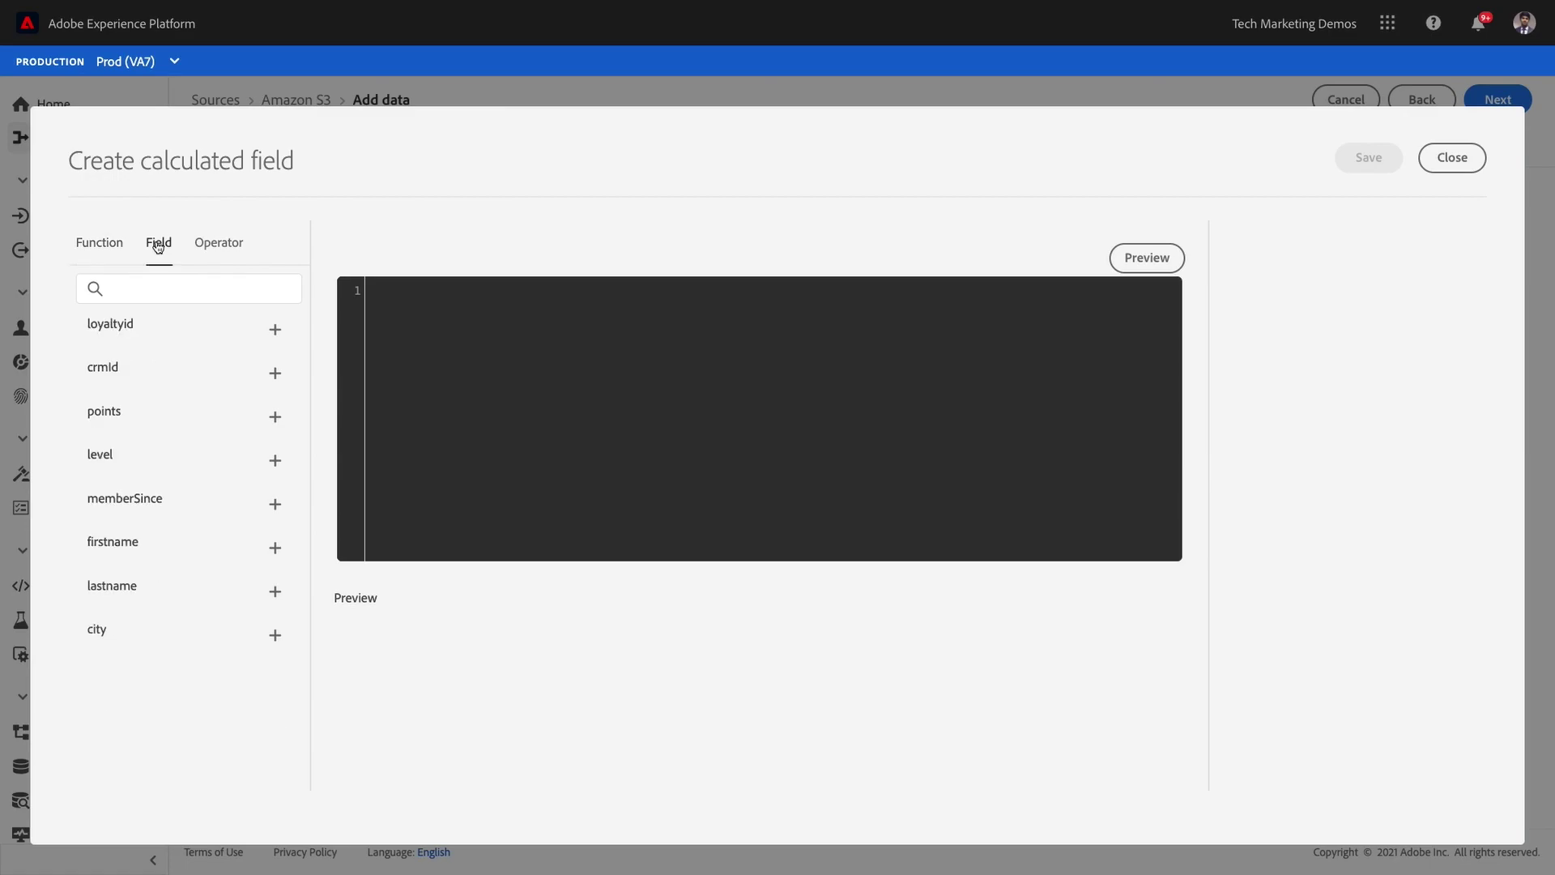
pyautogui.click(202, 242)
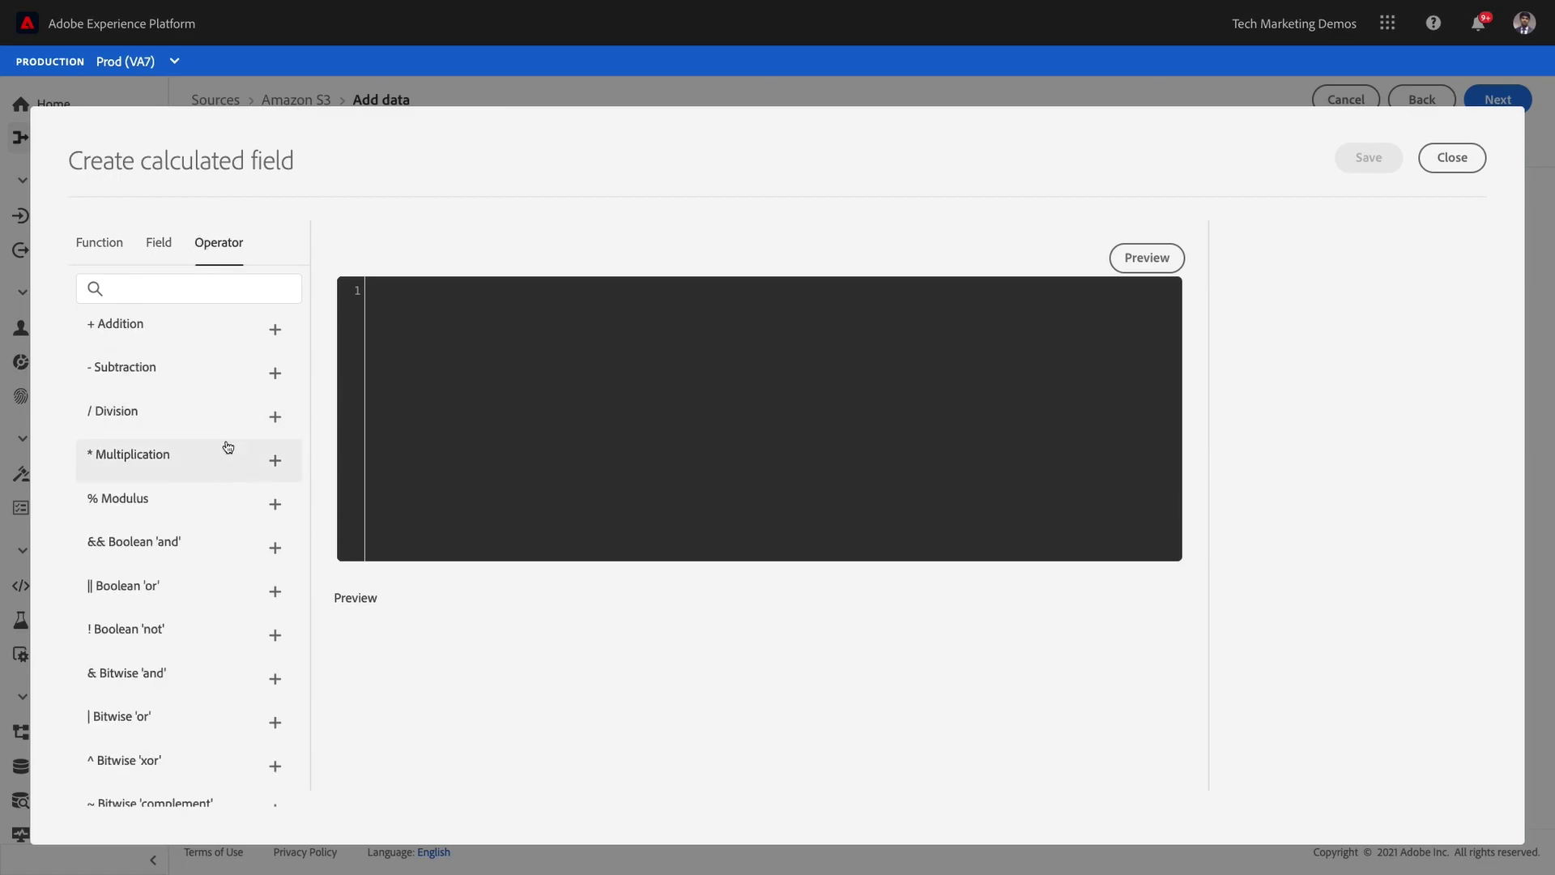
pyautogui.scroll(-1, 234, 445)
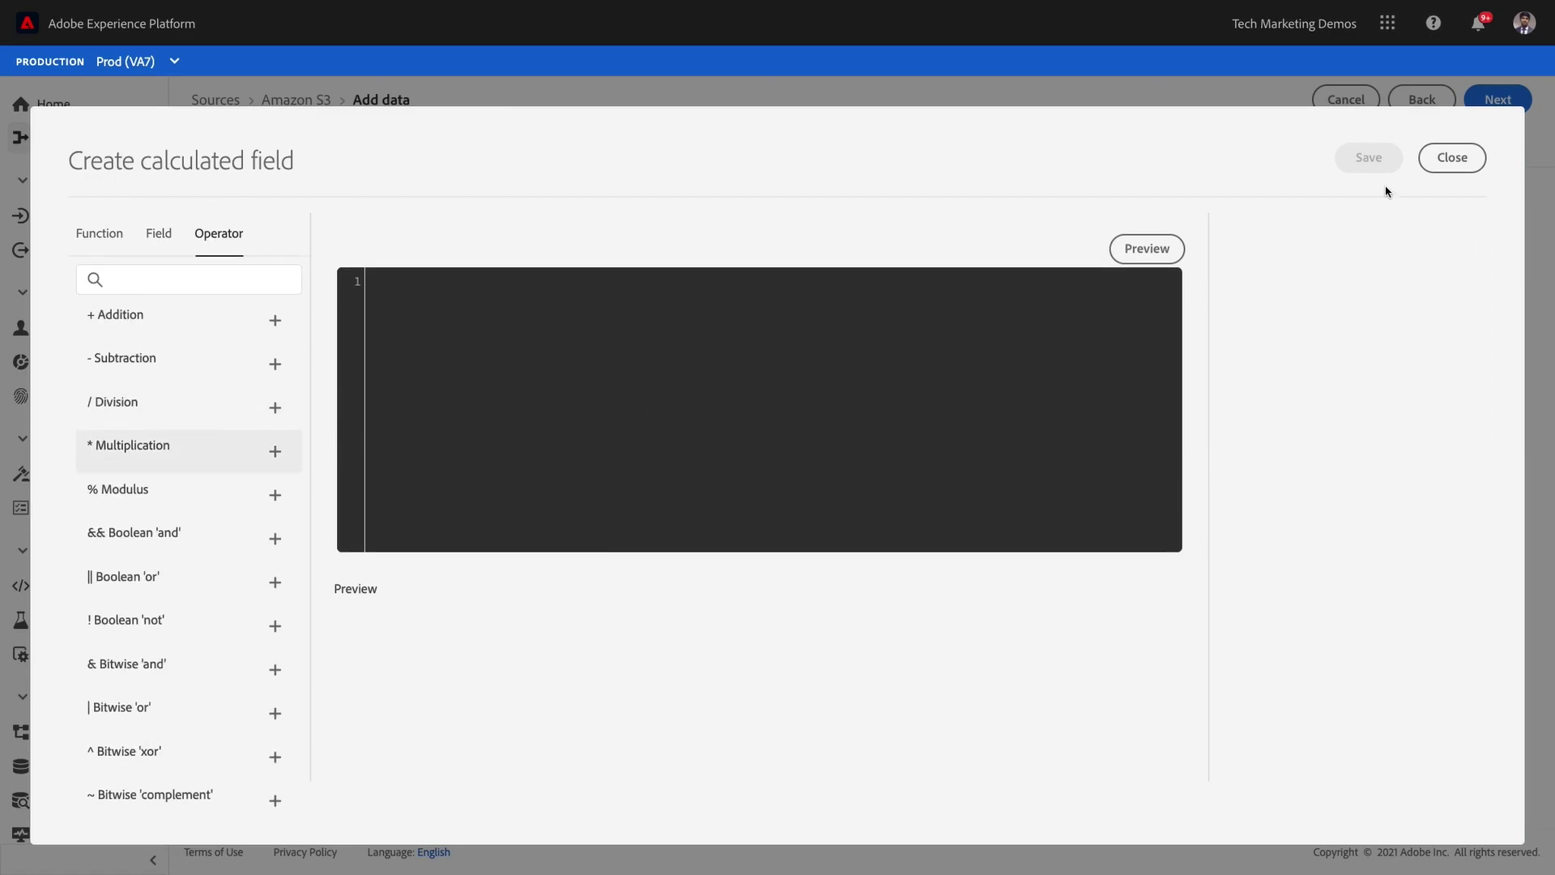
pyautogui.click(1475, 157)
# - Accept the field mappings and schedule the dataflow with a Minute frequency
pyautogui.click(1508, 100)
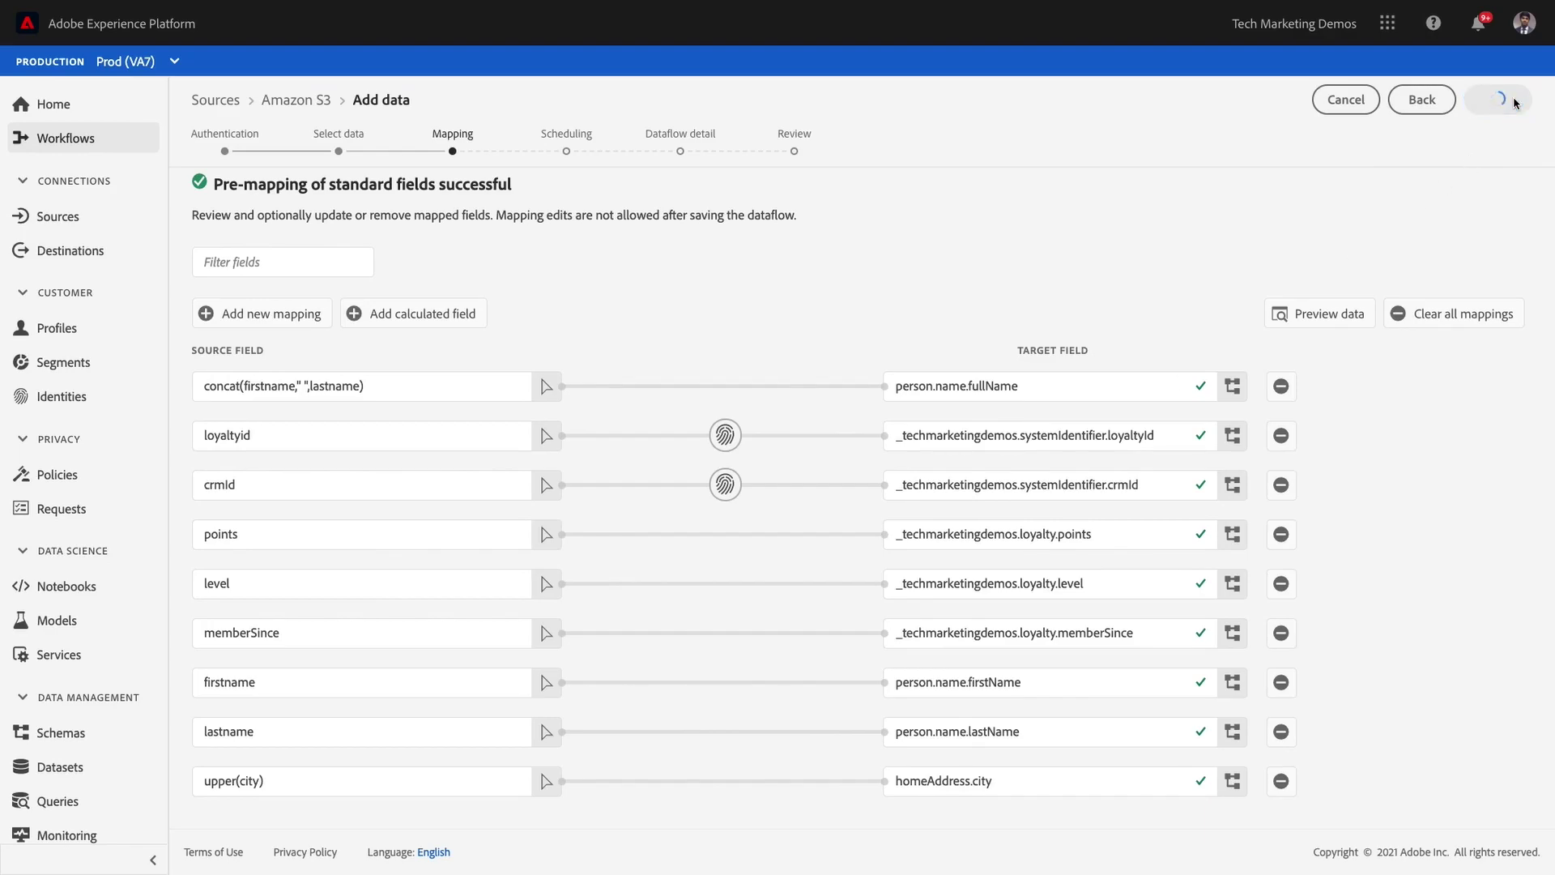
pyautogui.click(238, 279)
pyautogui.click(231, 349)
pyautogui.click(1494, 101)
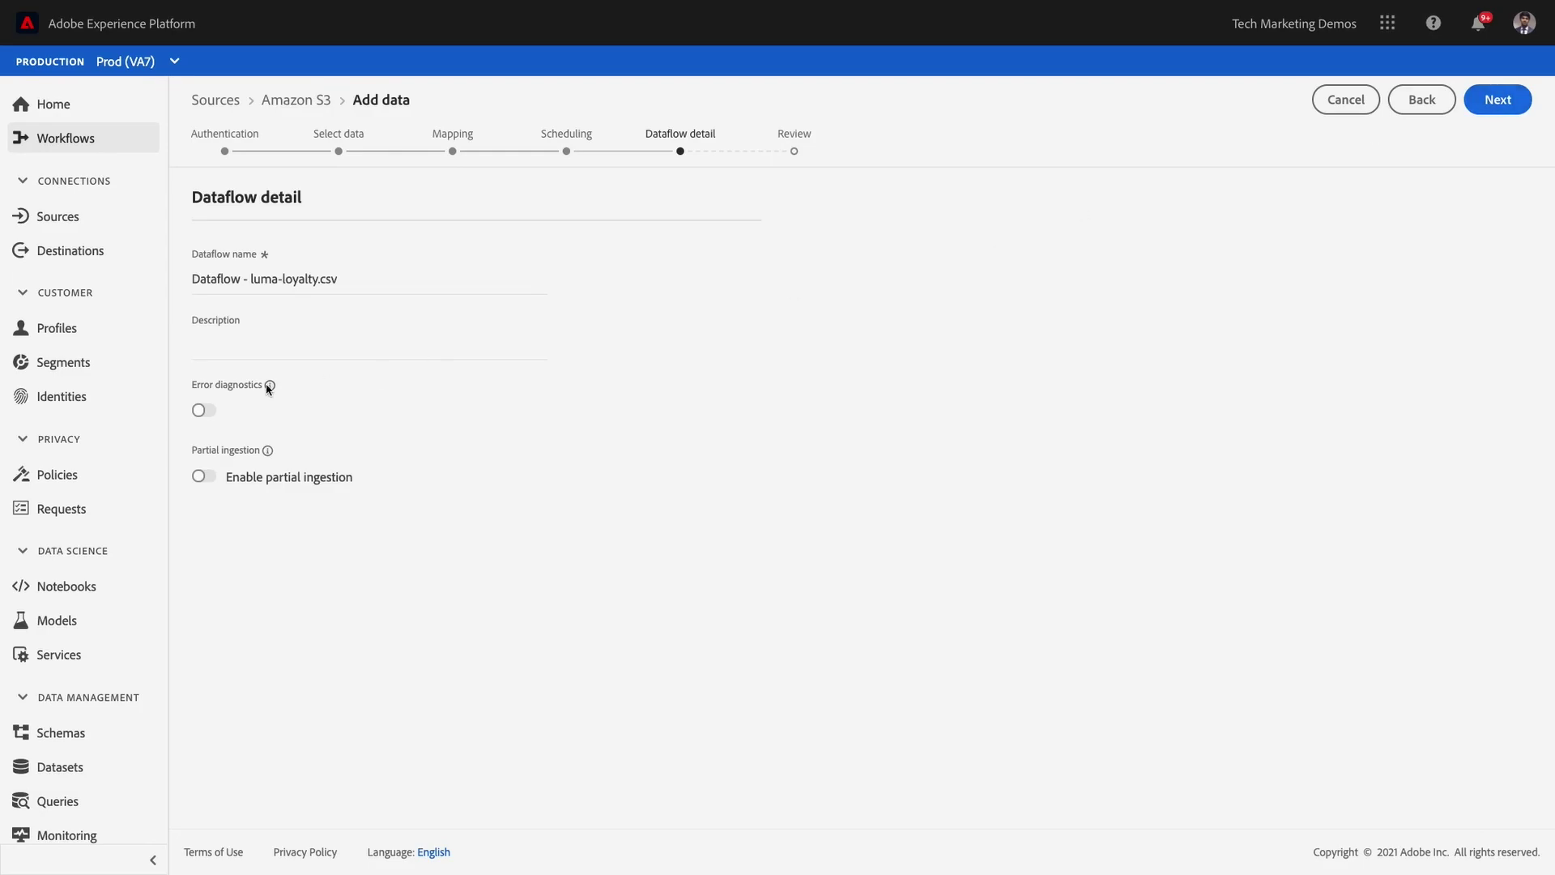
# - Enable error diagnostics and partial ingestion for the dataflow, and finish creating it
pyautogui.click(204, 410)
pyautogui.click(205, 476)
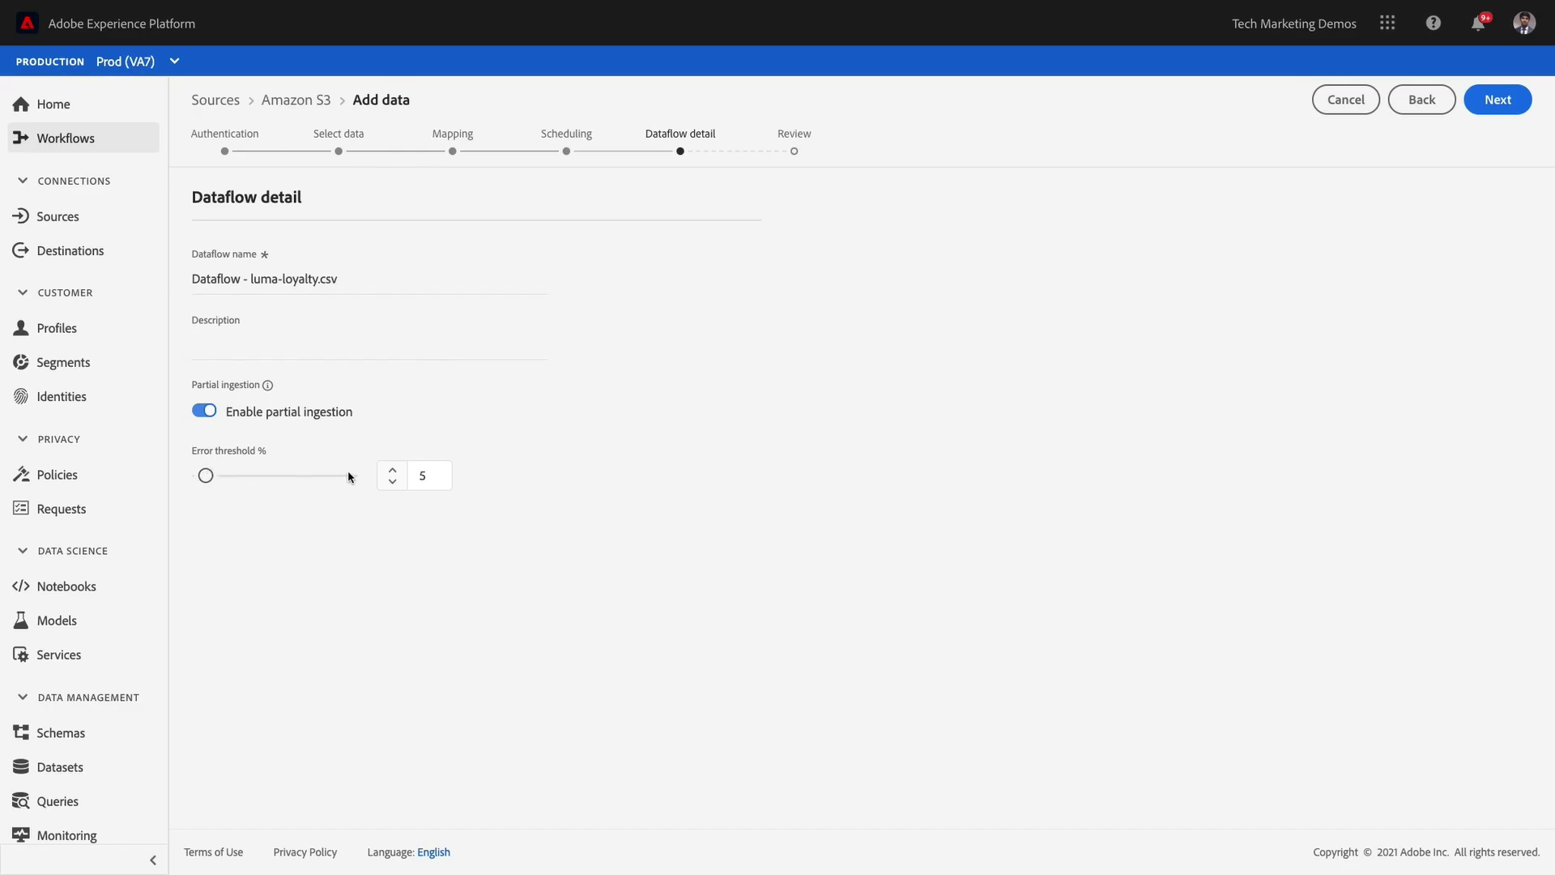
pyautogui.click(1490, 101)
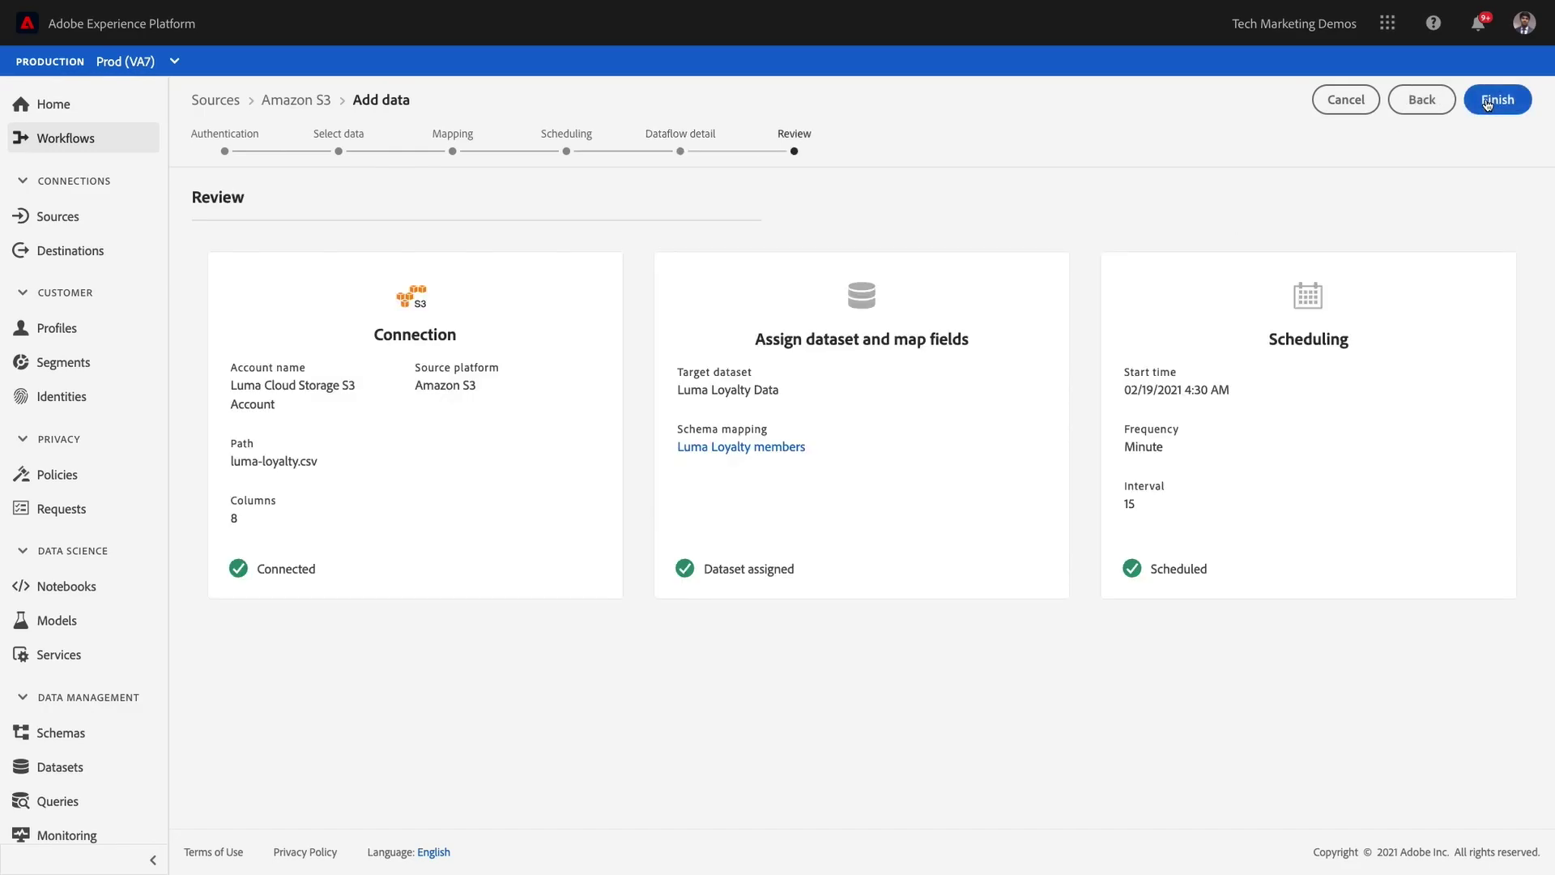
pyautogui.click(1488, 103)
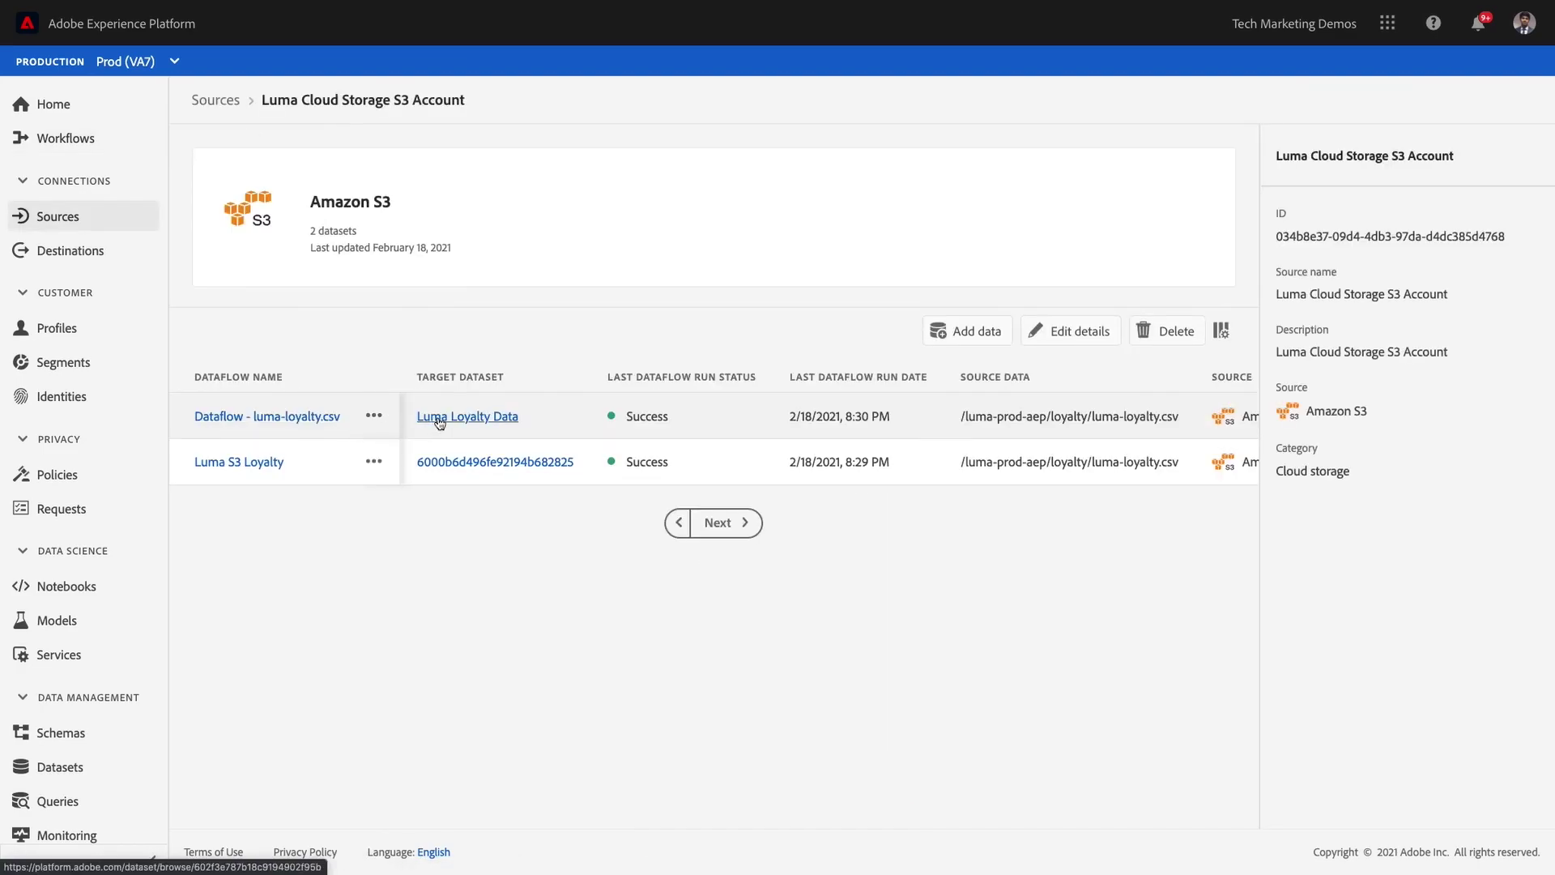
# - Open the Luma Loyalty Data dataset from the account's dataflows and inspect the overview of its ingested batch
pyautogui.click(438, 419)
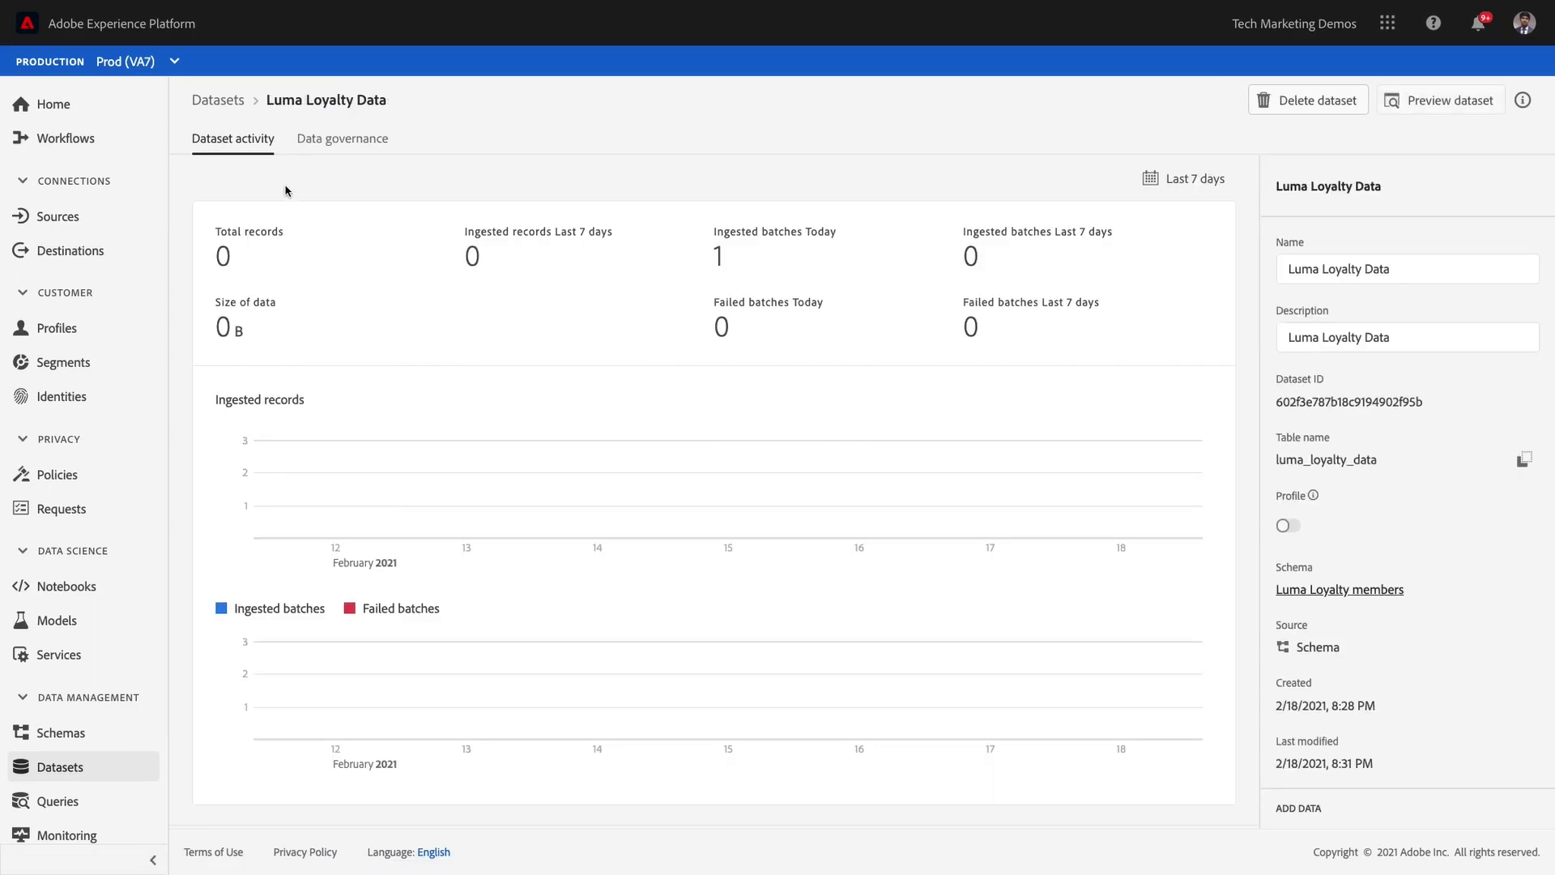
pyautogui.scroll(-4, 485, 523)
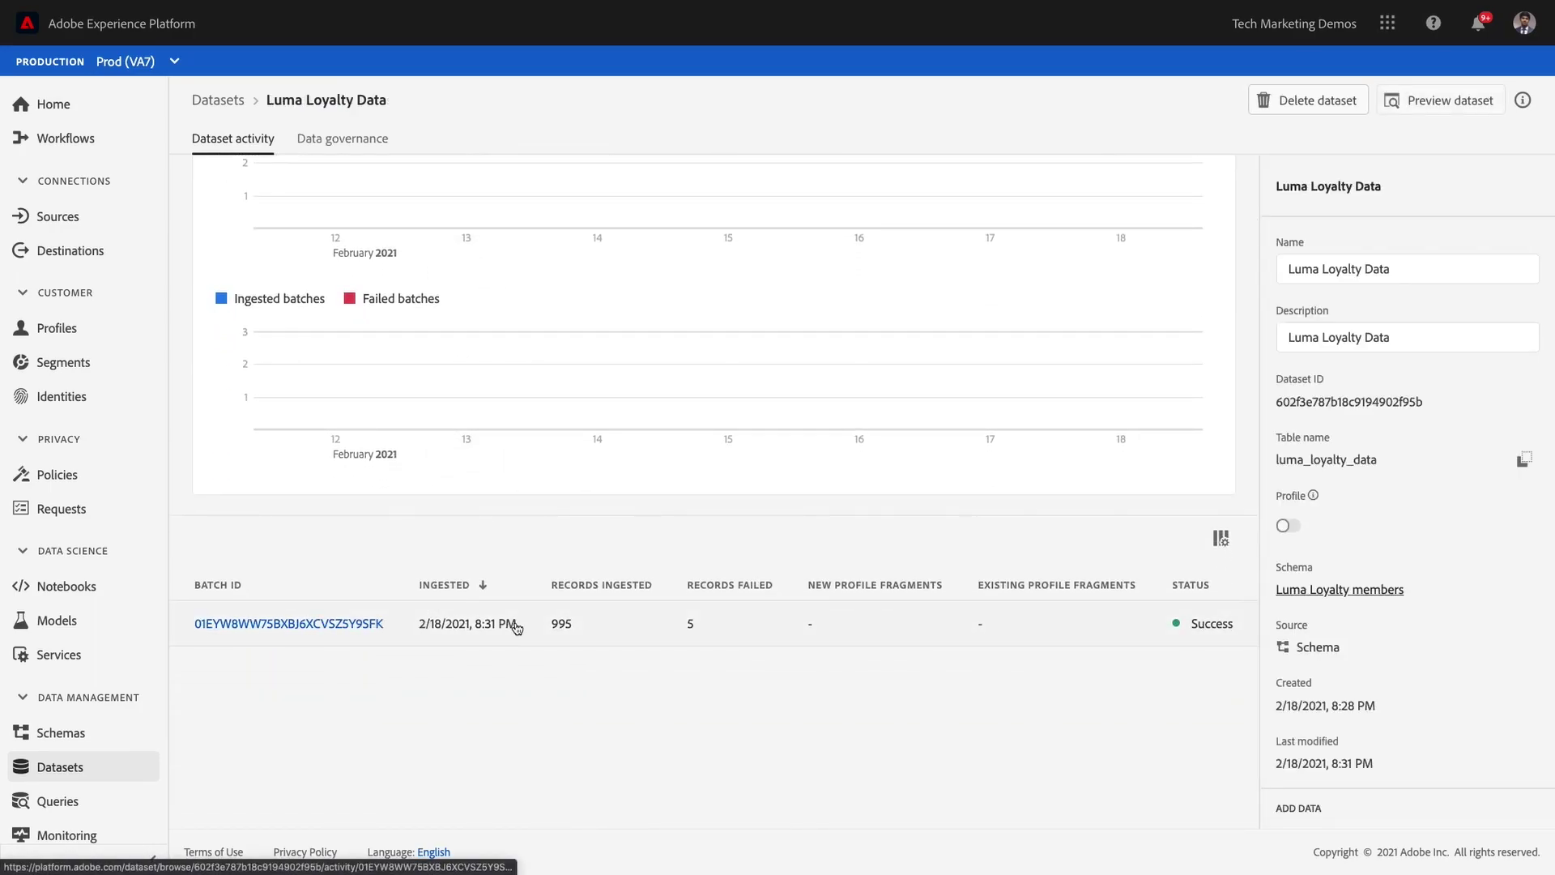
pyautogui.click(351, 624)
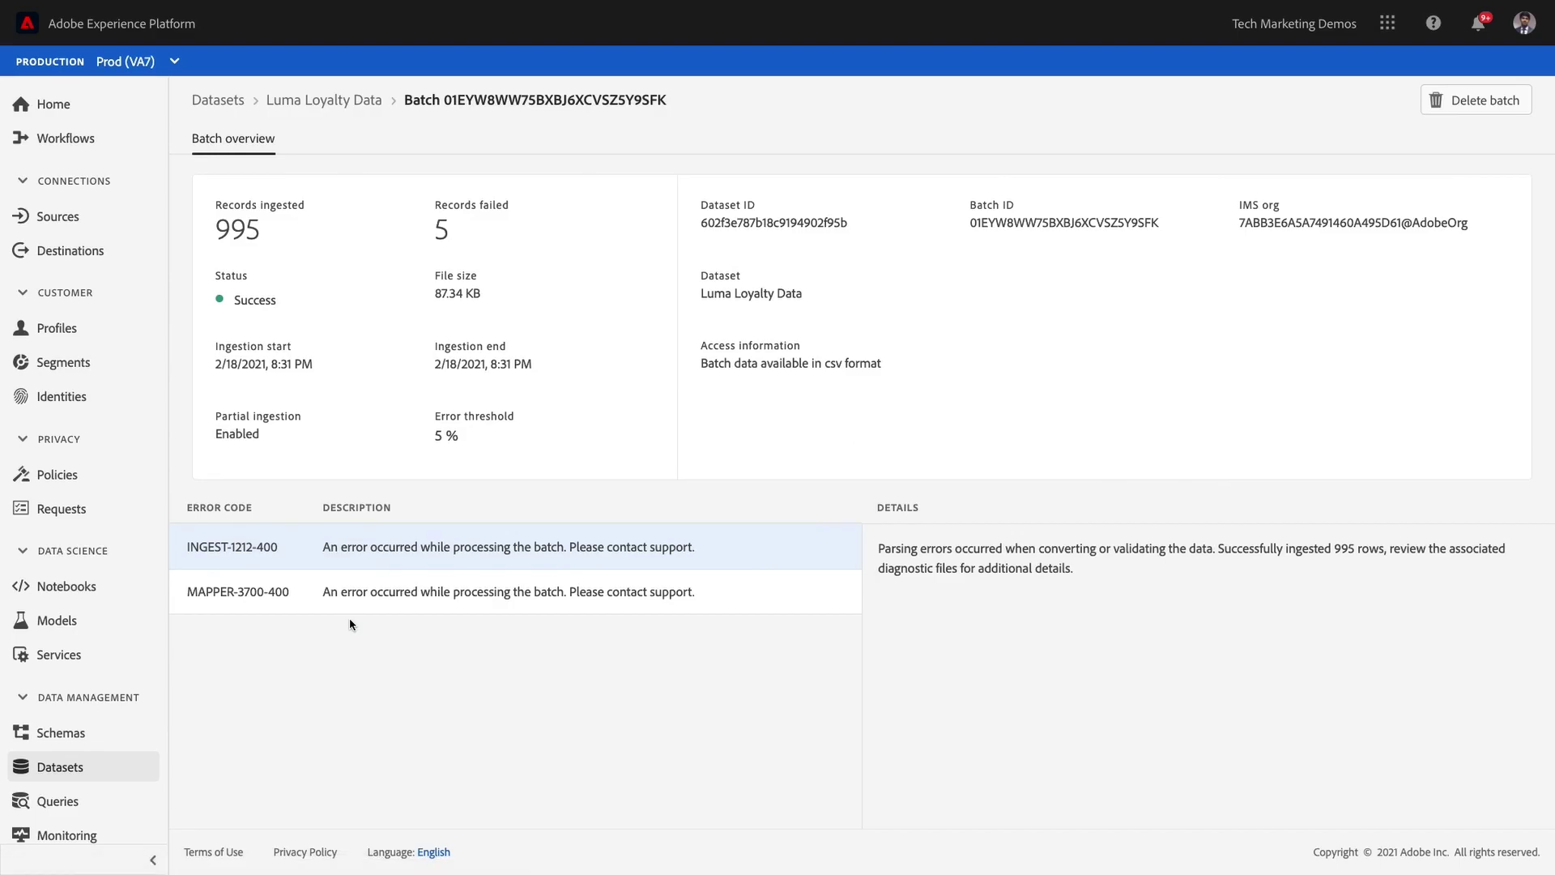